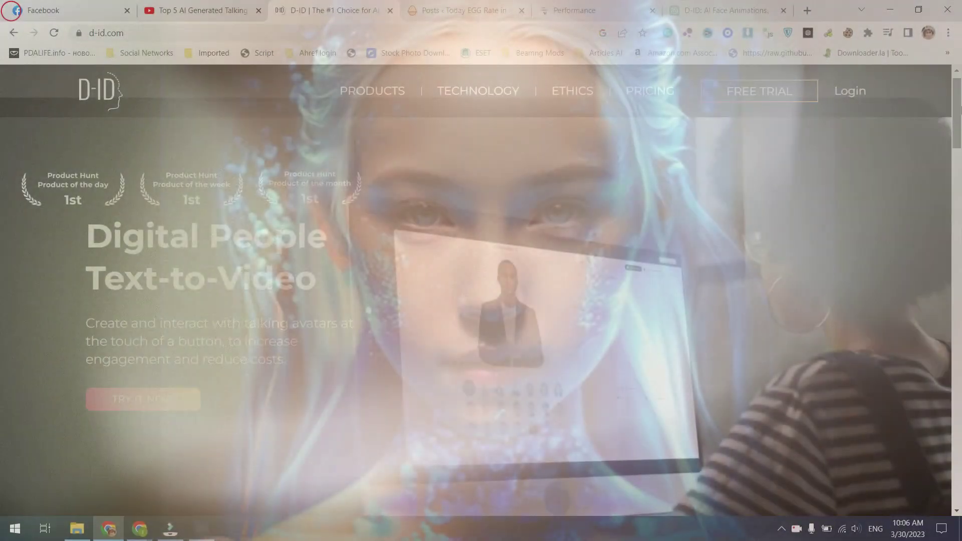
Scroll down the D-ID pages to the Speaking Portrait's How It Works steps.
left_click_drag(957, 128, 957, 193)
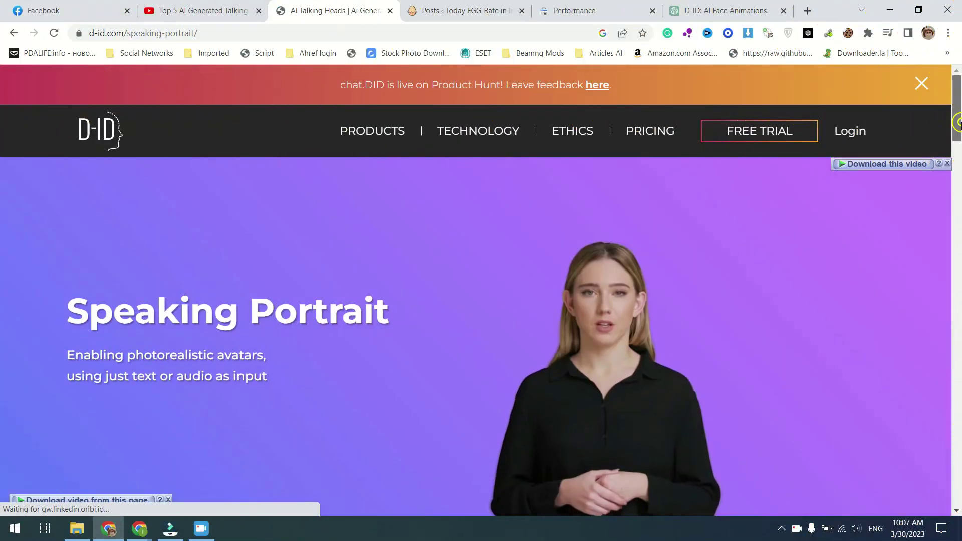
left_click_drag(957, 122, 958, 315)
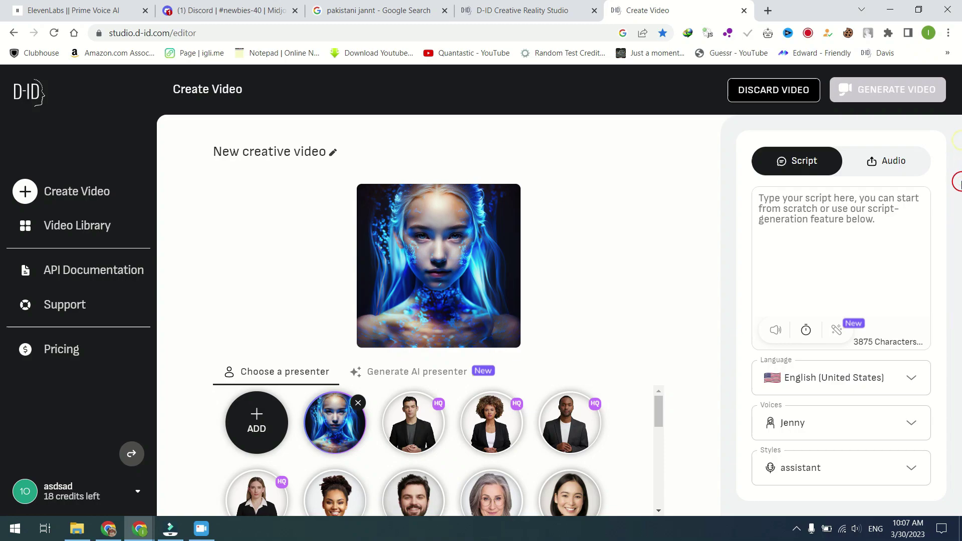
Try the bearded man with glasses, then make the woman in pink the video's presenter.
scroll(576, 439, "down", 1)
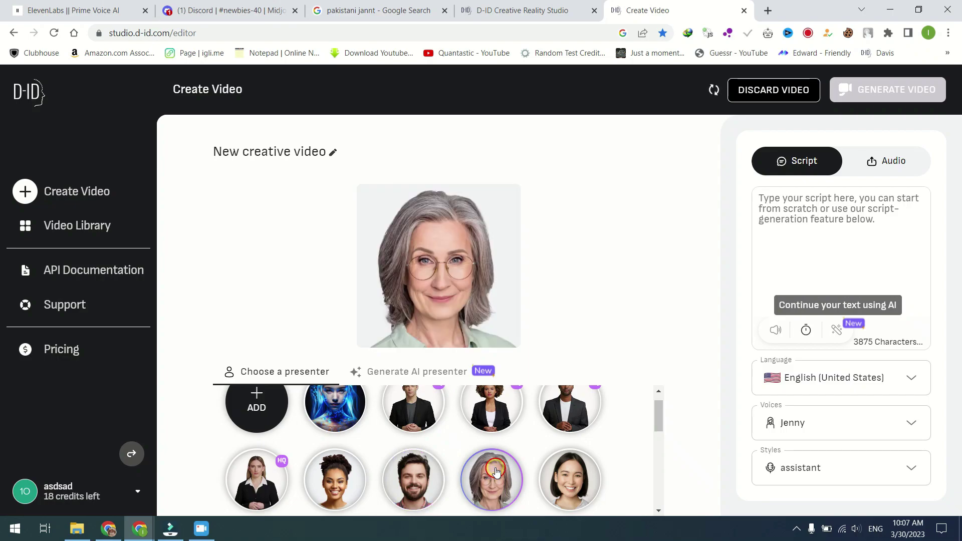
left_click_drag(664, 419, 661, 462)
left_click(594, 458)
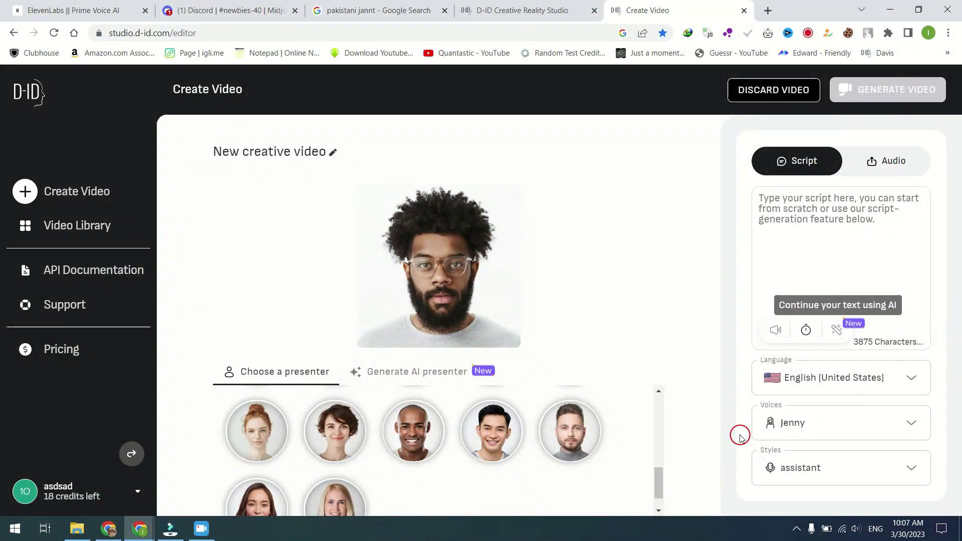
left_click(259, 510)
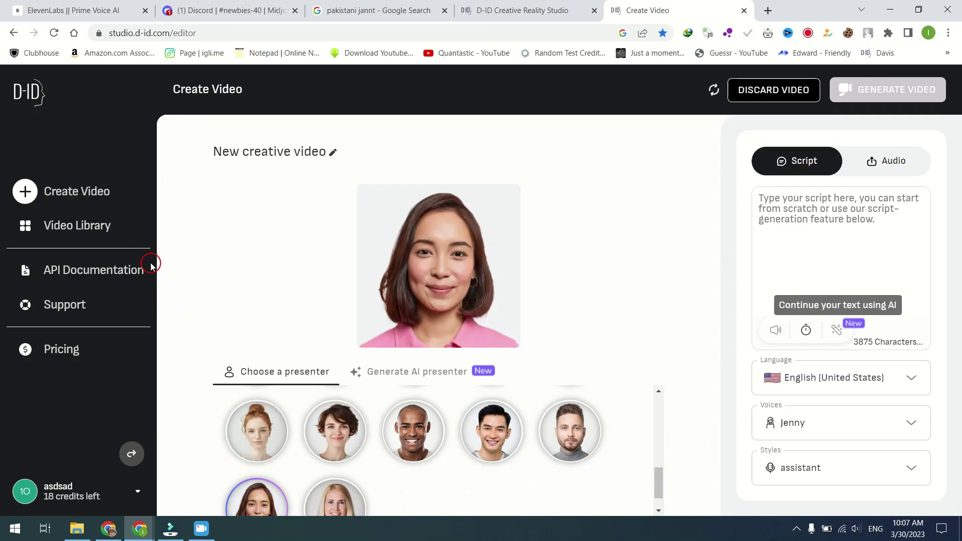
left_click(109, 222)
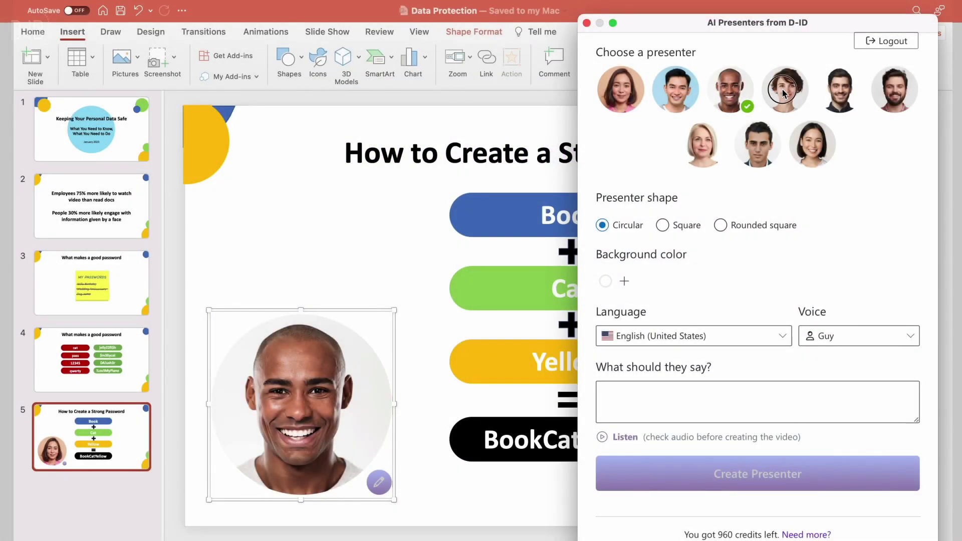
Set the woman in pink as slide 5's D-ID presenter in a rounded-square frame.
left_click(784, 92)
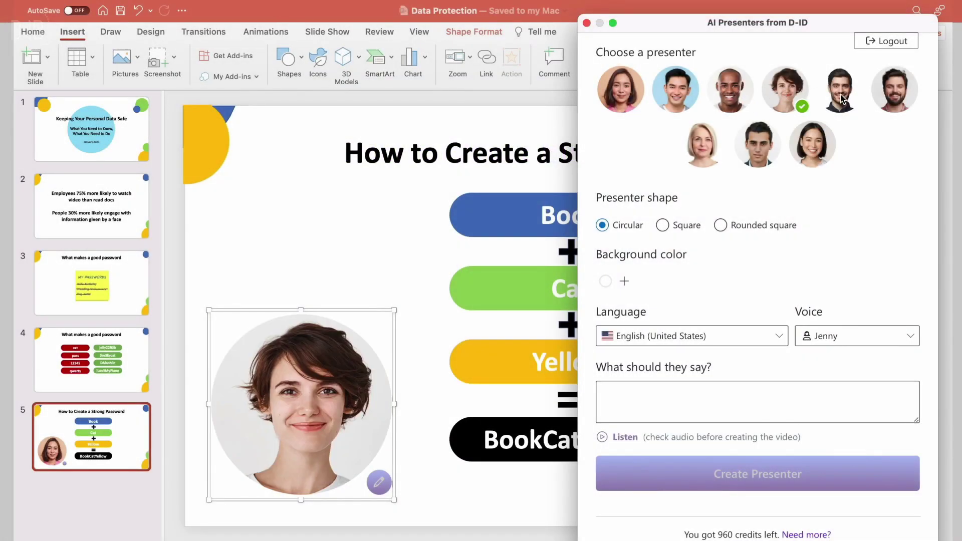
left_click(841, 97)
left_click(626, 95)
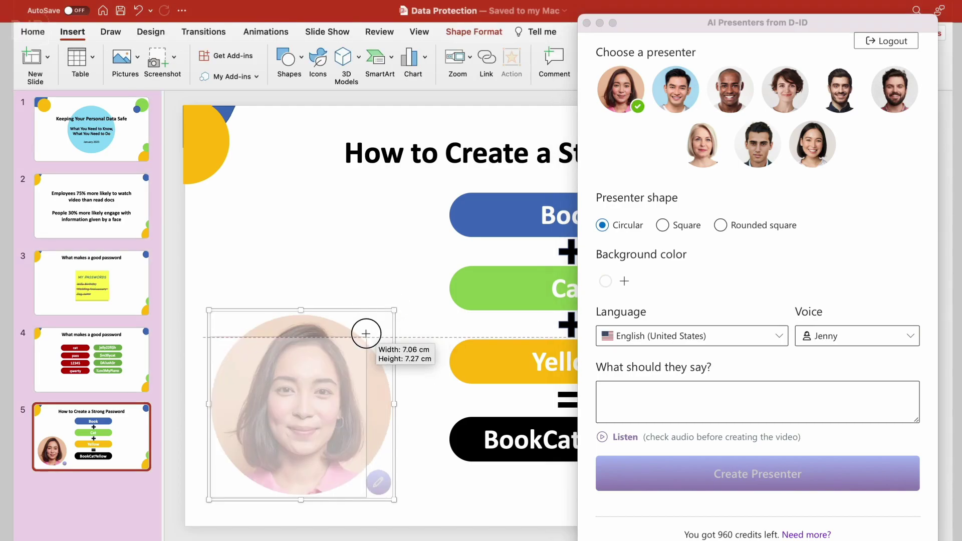
left_click(665, 228)
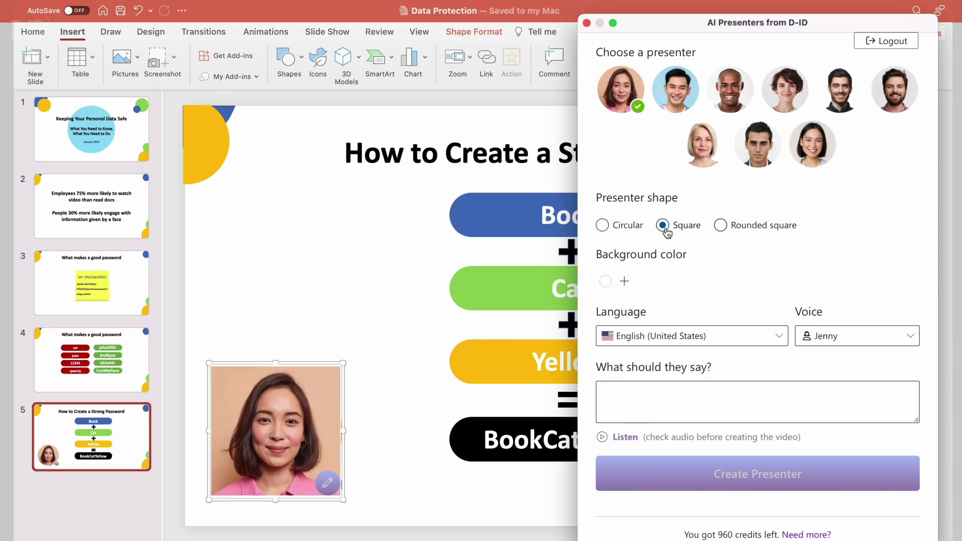
left_click(722, 226)
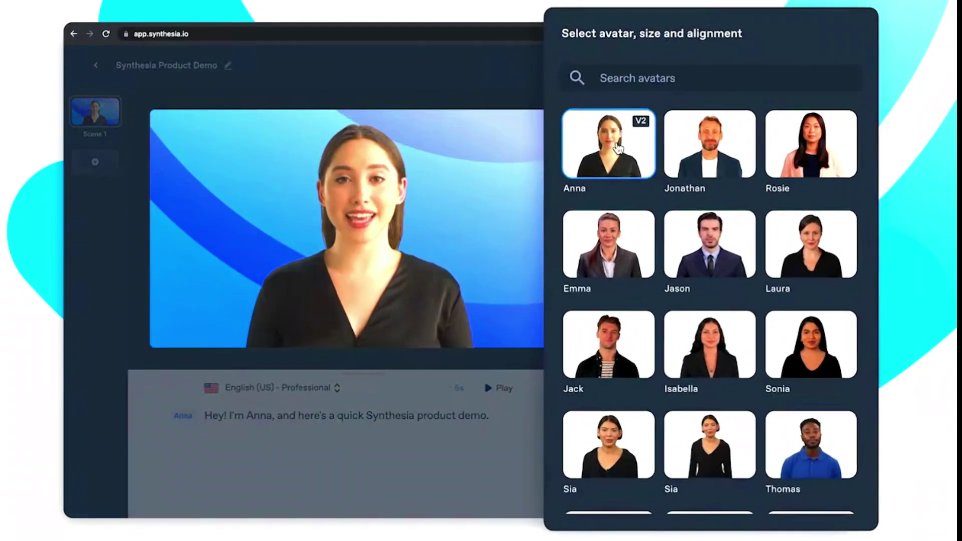
Try Rosie, Evelyn and Kyle as the scene's avatar.
left_click(764, 188)
scroll(798, 157, "down", 10)
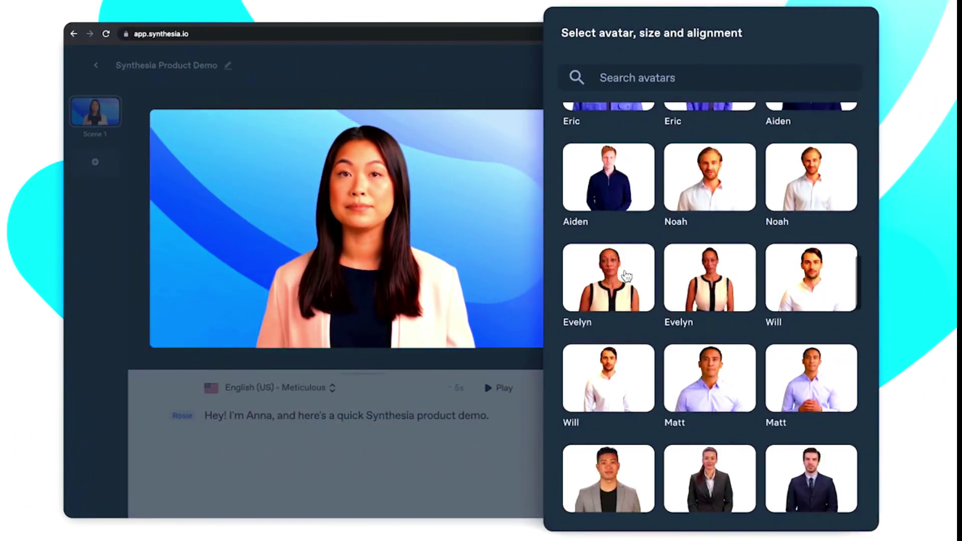
left_click(626, 276)
scroll(626, 276, "down", 4)
scroll(626, 276, "down", 3)
left_click(786, 258)
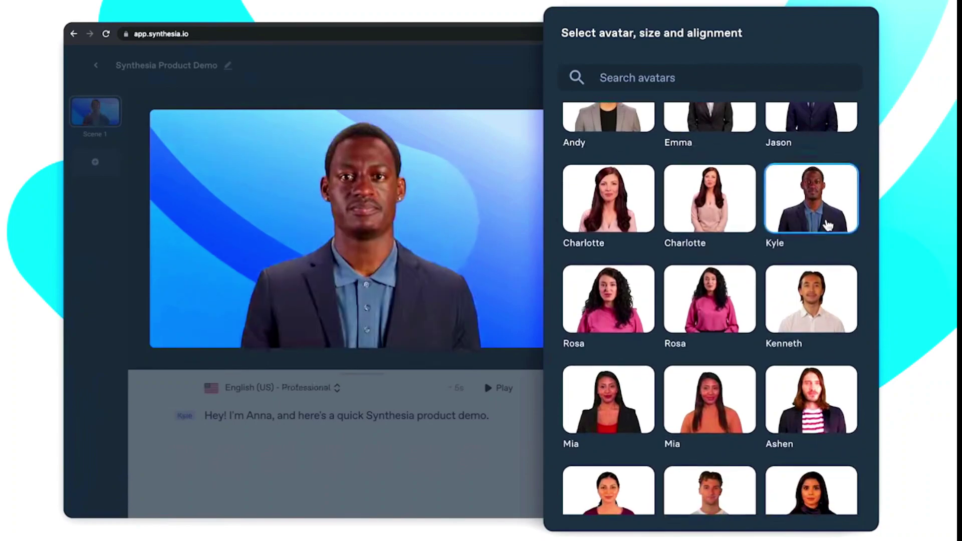
scroll(827, 244, "down", 6)
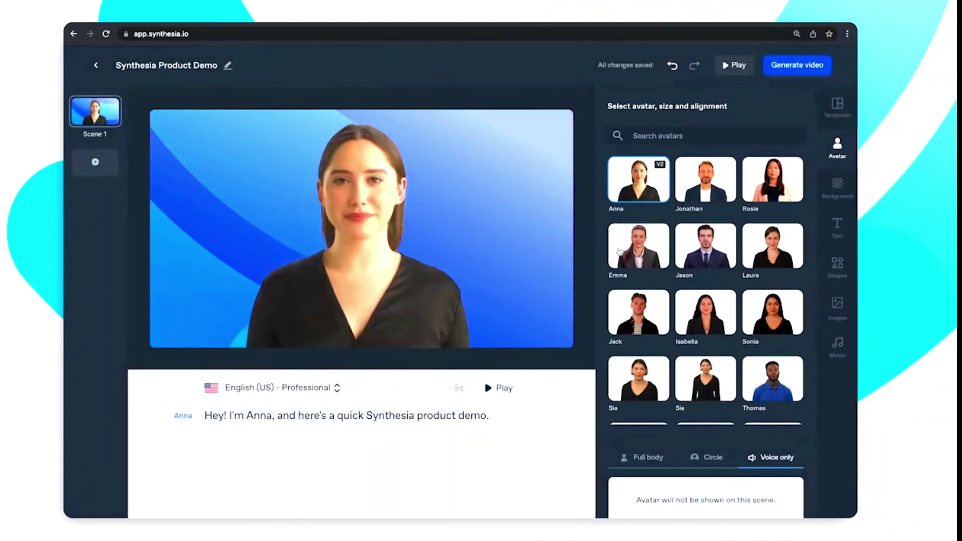
Replace the script with 'Type in text in over 65 languages.' using the English (GB) - Soft voice.
left_click_drag(204, 415, 489, 416)
key("BackSpace")
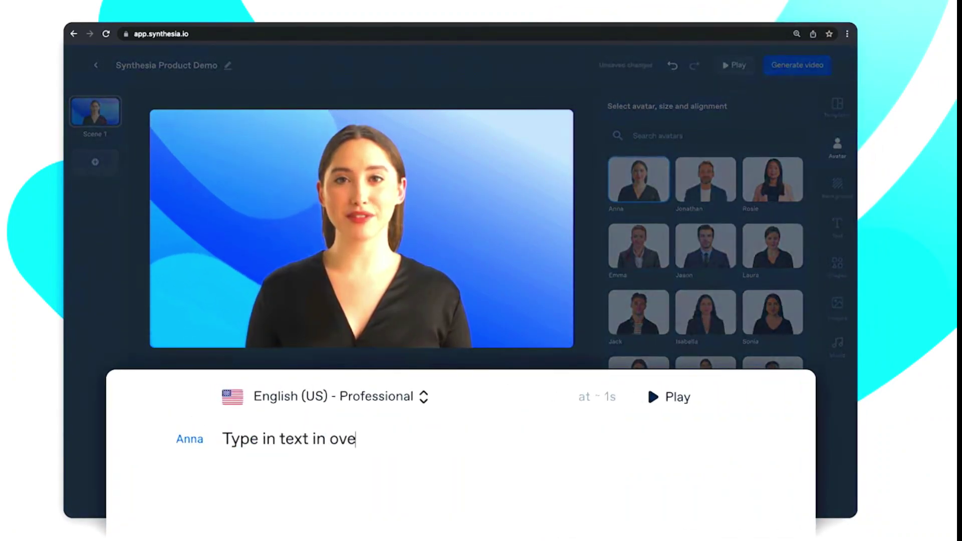
left_click(421, 397)
type("English GB")
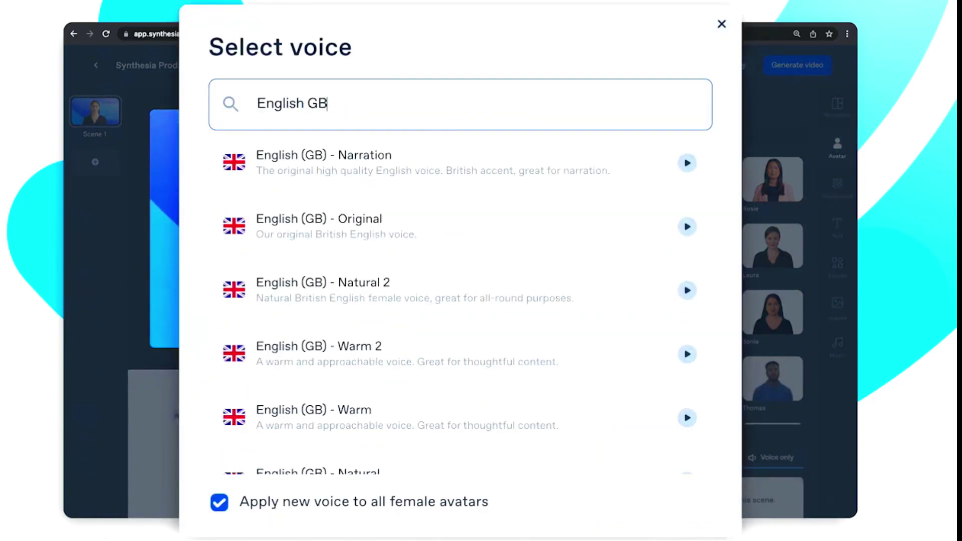
scroll(417, 261, "down", 5)
left_click(389, 454)
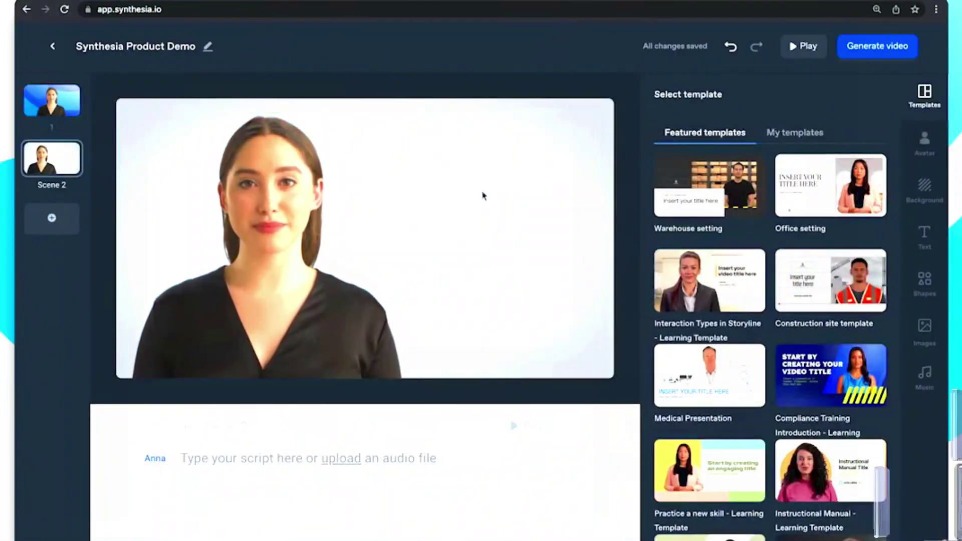
Add a 'Microlearning Module' title in the Bitter font beside the avatar.
left_click(838, 227)
left_click(717, 133)
type("Microlearning Module")
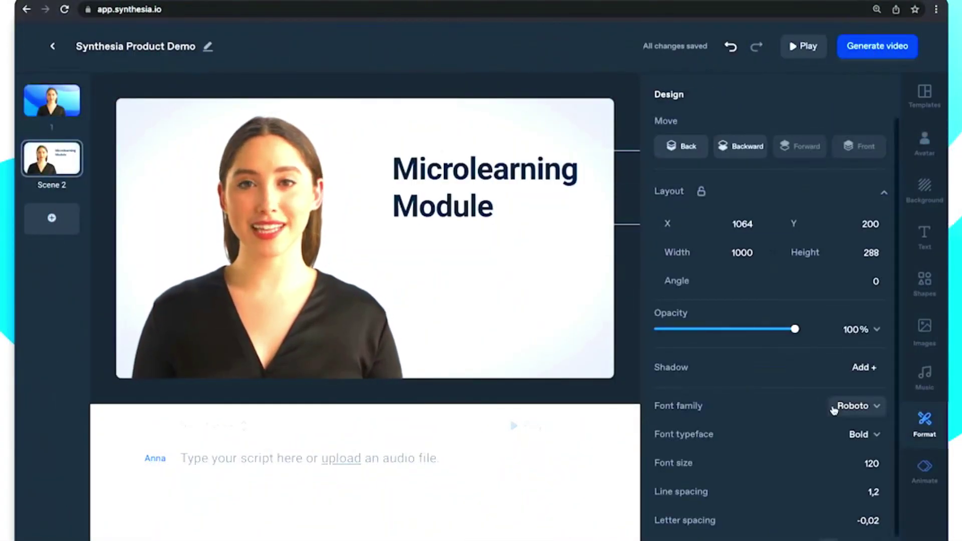
scroll(833, 410, "down", 1)
left_click(823, 358)
left_click(722, 463)
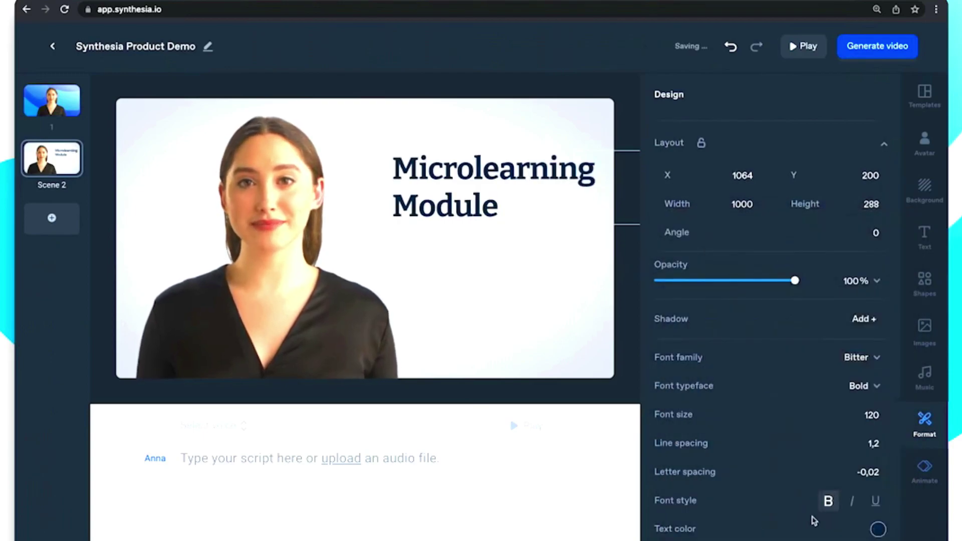
left_click(879, 529)
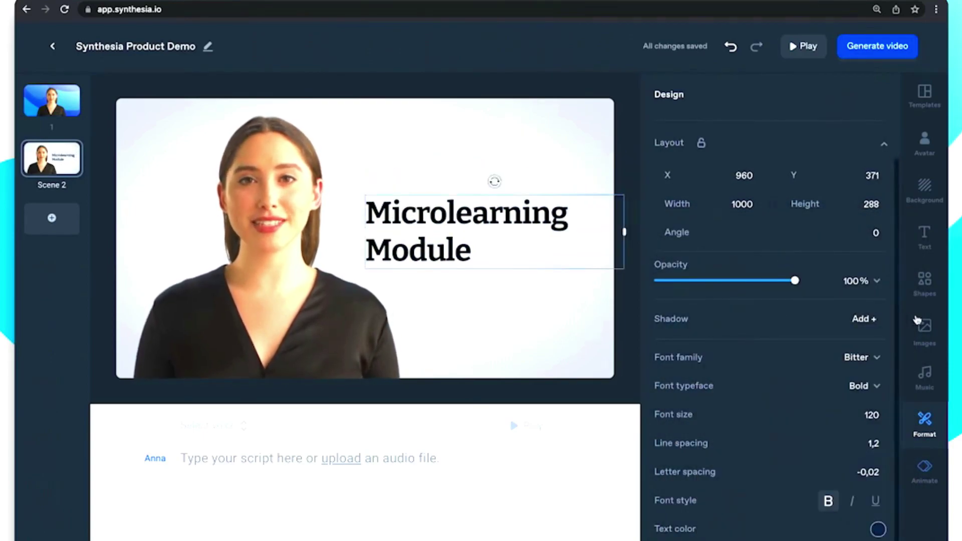
Place the black ACME logo from the uploaded images on the scene.
left_click(917, 322)
left_click(799, 50)
left_click(790, 154)
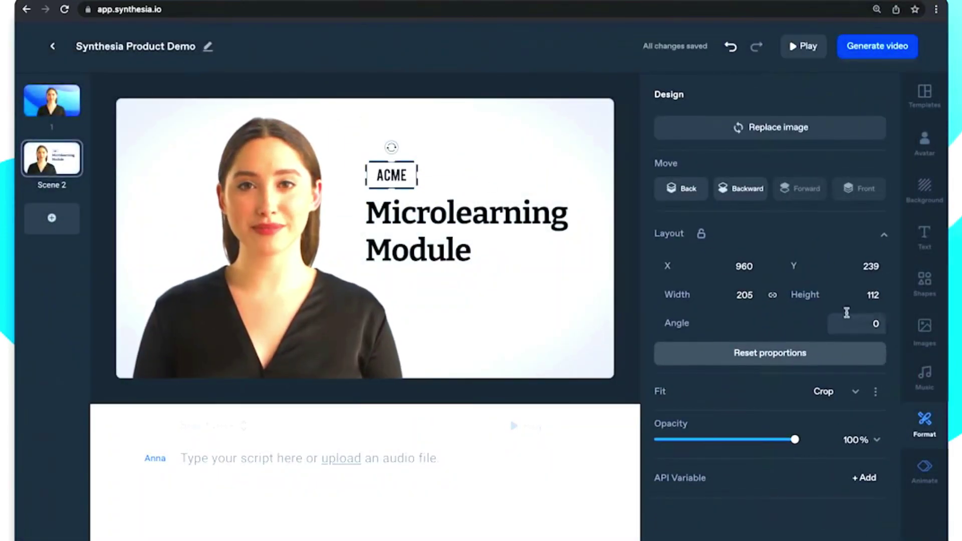
Set the uploaded acme_jingle.mp3 as the scene's background music.
left_click(925, 376)
left_click(738, 57)
left_click(893, 202)
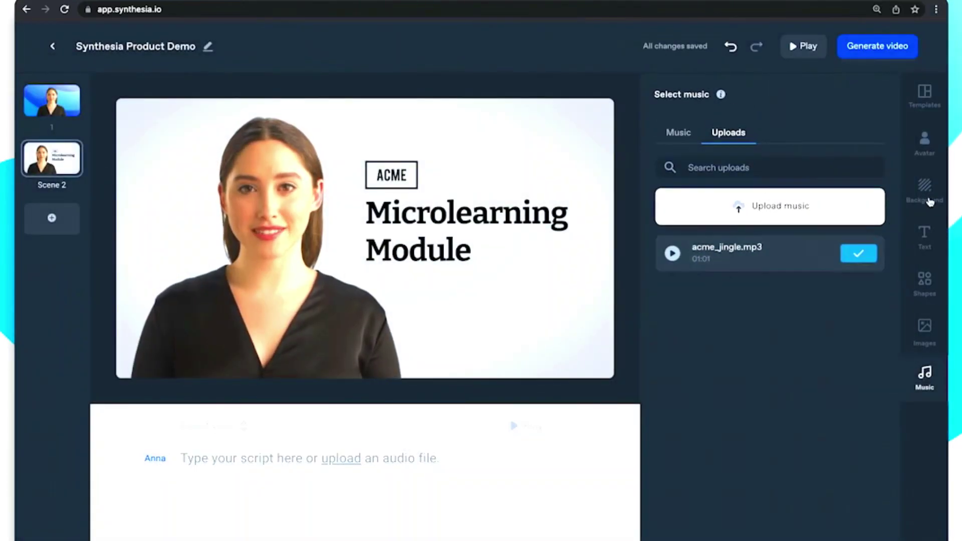
Set the stock Large window image as the scene background.
left_click(935, 195)
left_click(834, 135)
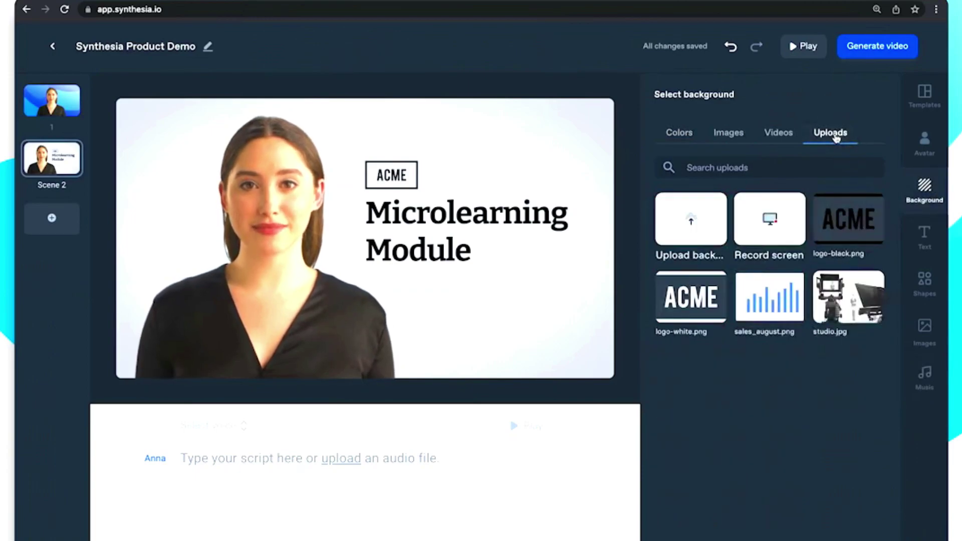
left_click(737, 135)
left_click(699, 213)
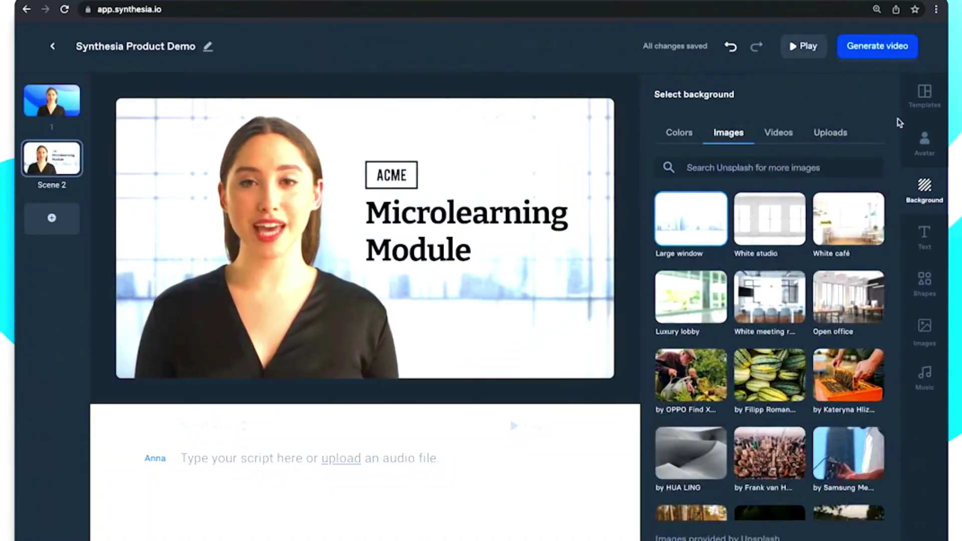
Add all six scenes of the Simple blue presentation template to the video.
left_click(925, 103)
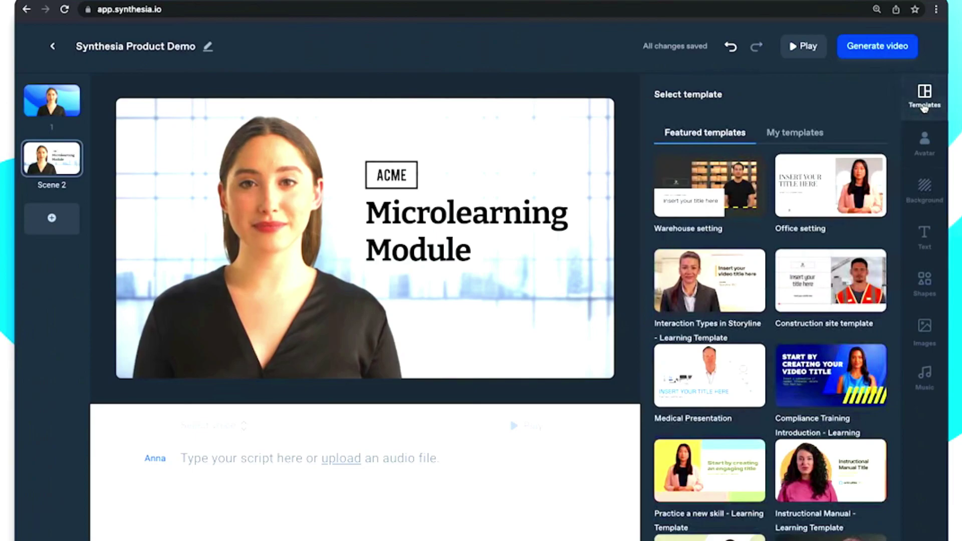
scroll(821, 233, "down", 10)
left_click(810, 476)
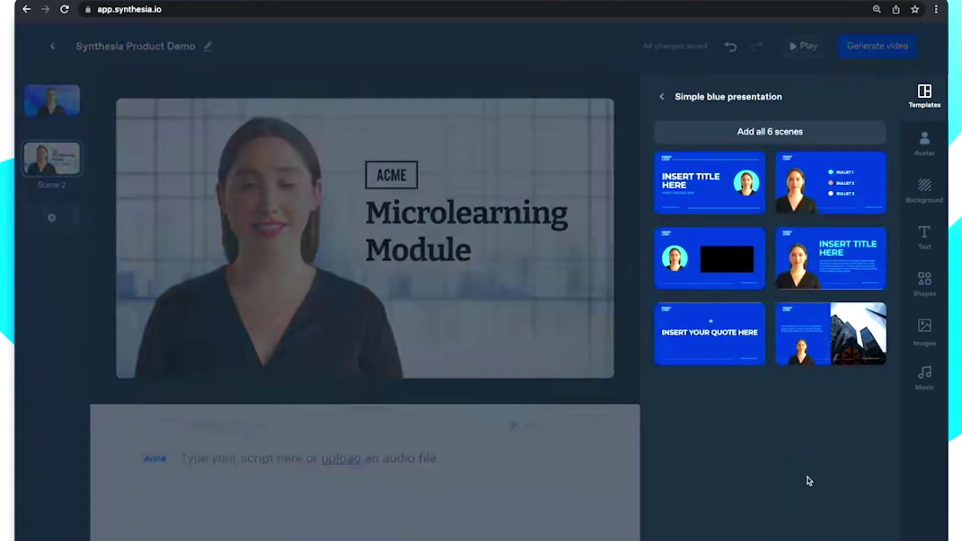
left_click(780, 141)
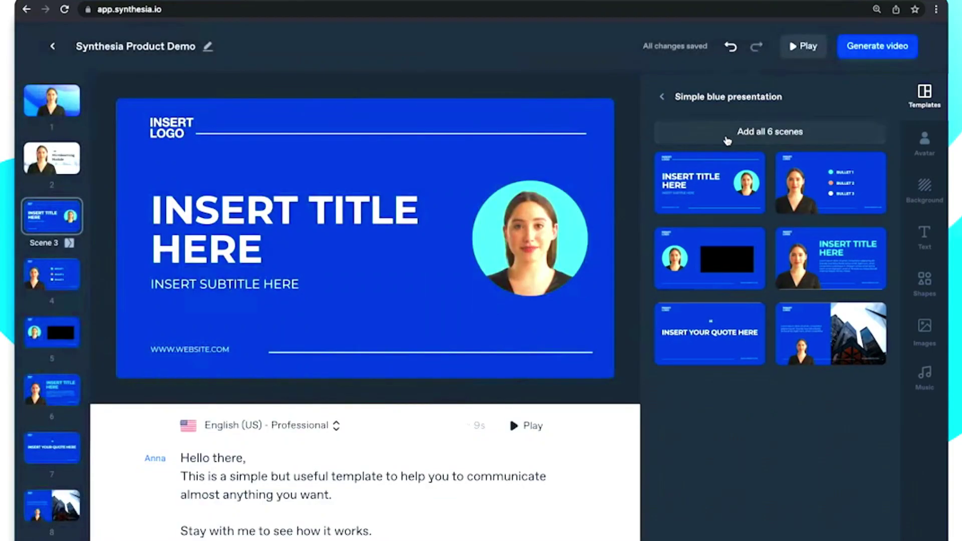
Change the slide's blue background fill to a pasted light blue hex colour.
left_click(593, 172)
left_click(879, 356)
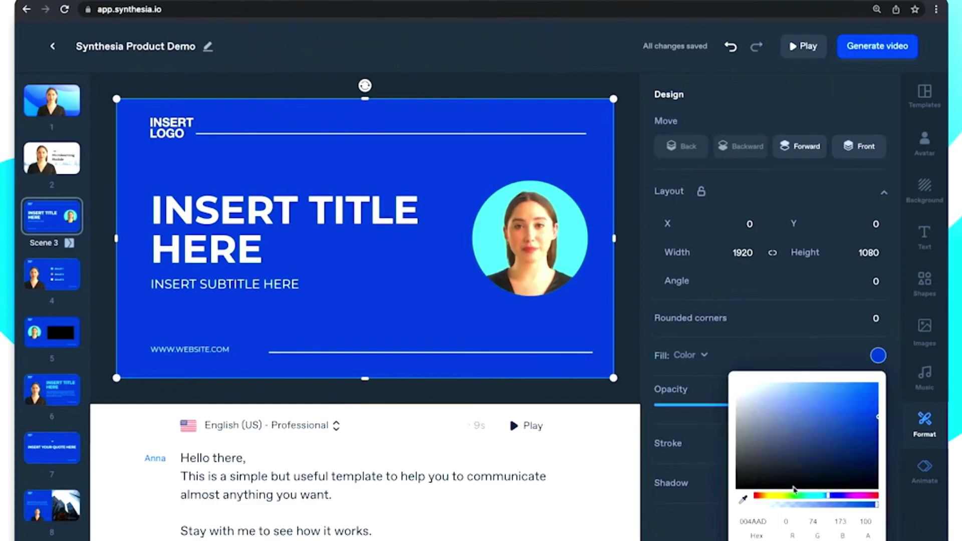
left_click(775, 522)
type("438DC0")
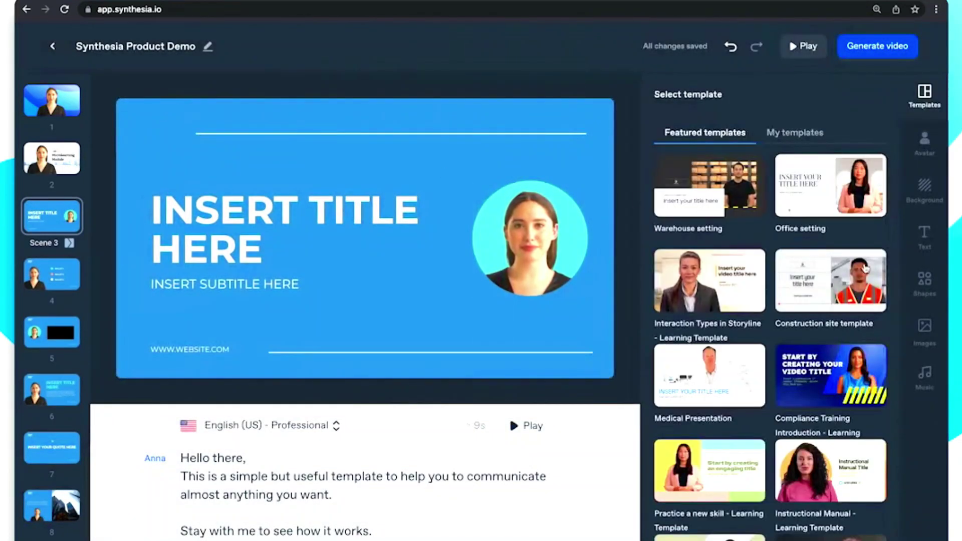
Add the ACME logo and retitle the slide 'Microlearning Module'.
left_click(925, 330)
left_click(777, 133)
left_click(847, 217)
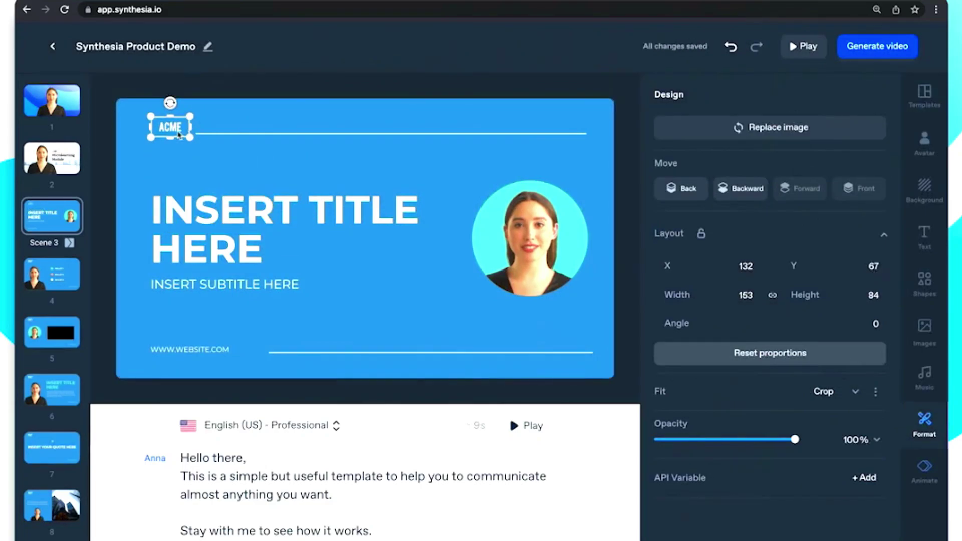
left_click(441, 231)
type("Microlearning Module")
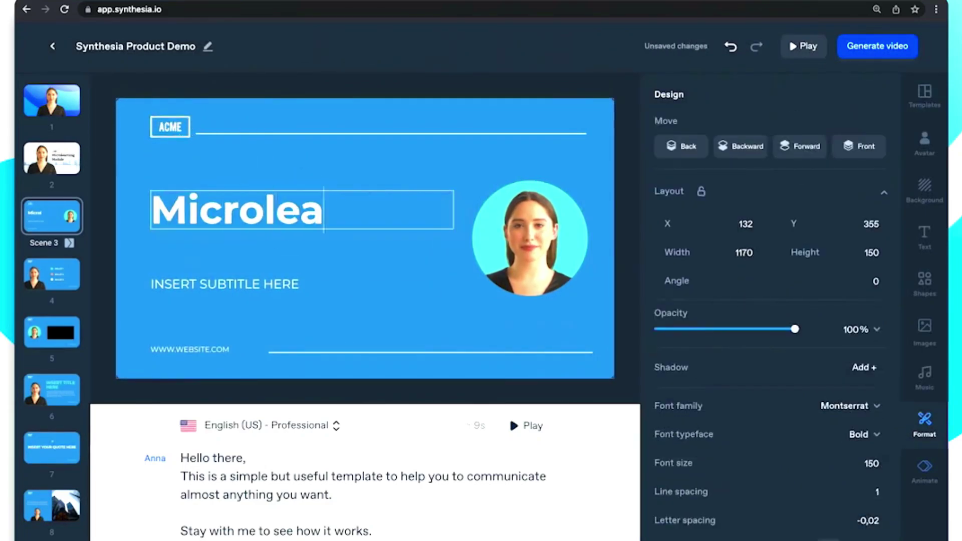
On scene 5, add the sales_august.png chart fitted over the black placeholder.
left_click(53, 333)
left_click(775, 133)
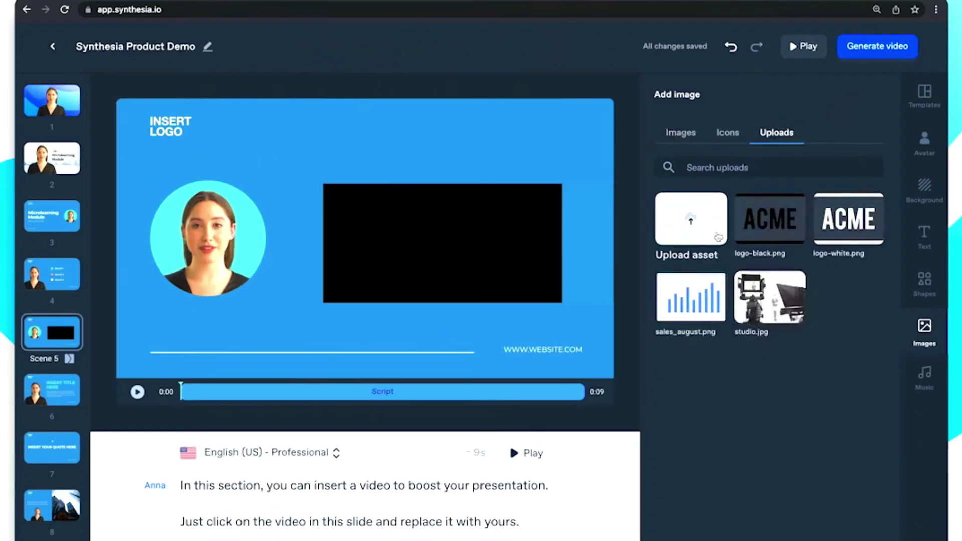
left_click(692, 290)
left_click_drag(228, 181, 510, 277)
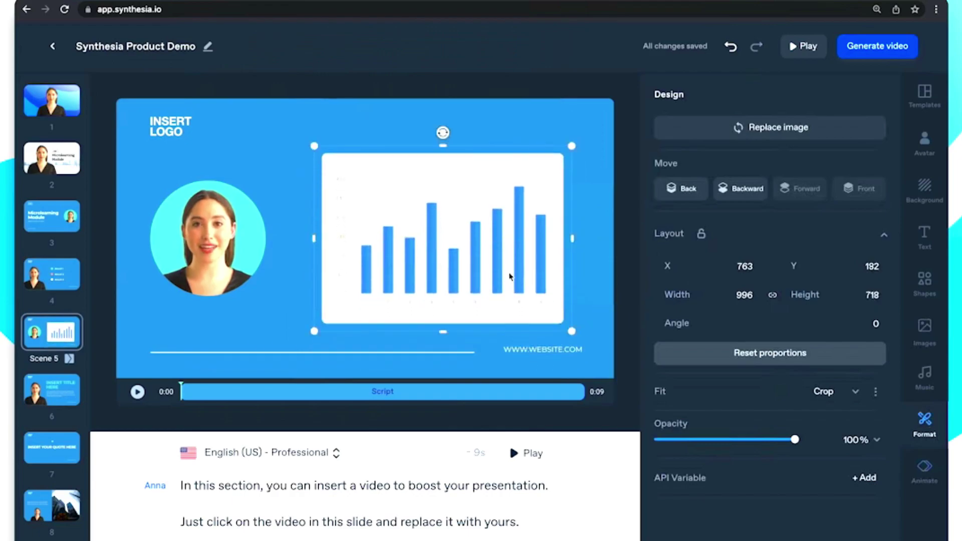
Replace scene 8's building image with a trimmed, cropped screen recording of ACME financial data as background.
left_click(46, 519)
left_click(471, 281)
key("Delete")
left_click(925, 188)
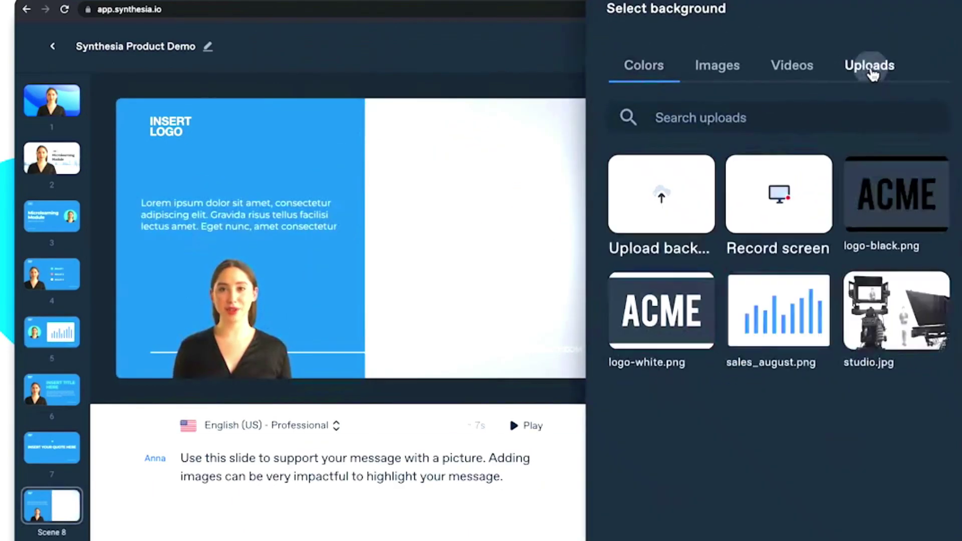
left_click(779, 201)
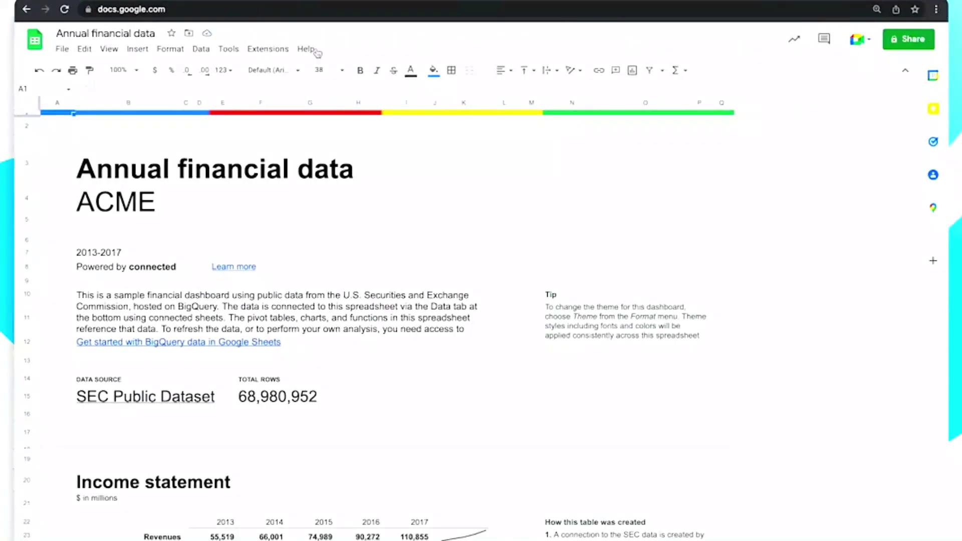
scroll(690, 197, "down", 15)
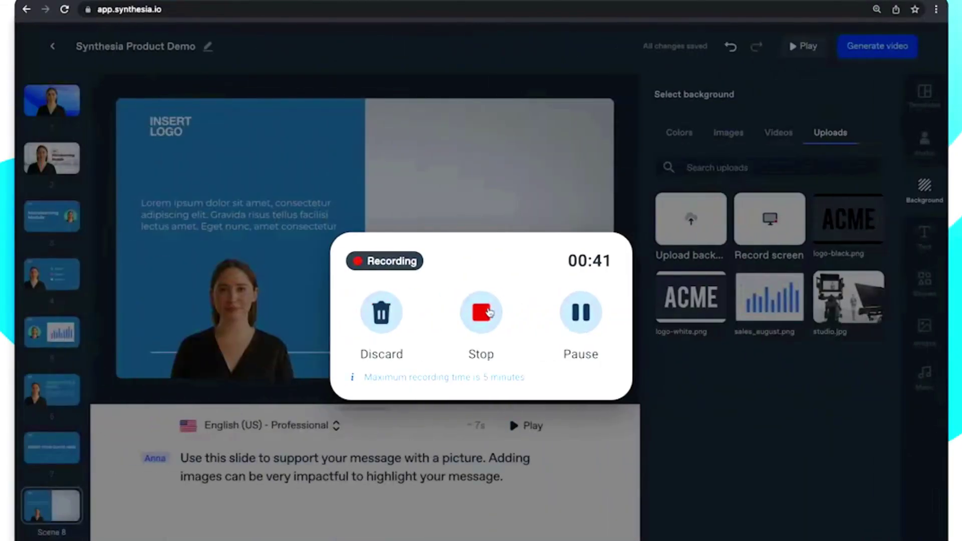
left_click(490, 312)
left_click(799, 170)
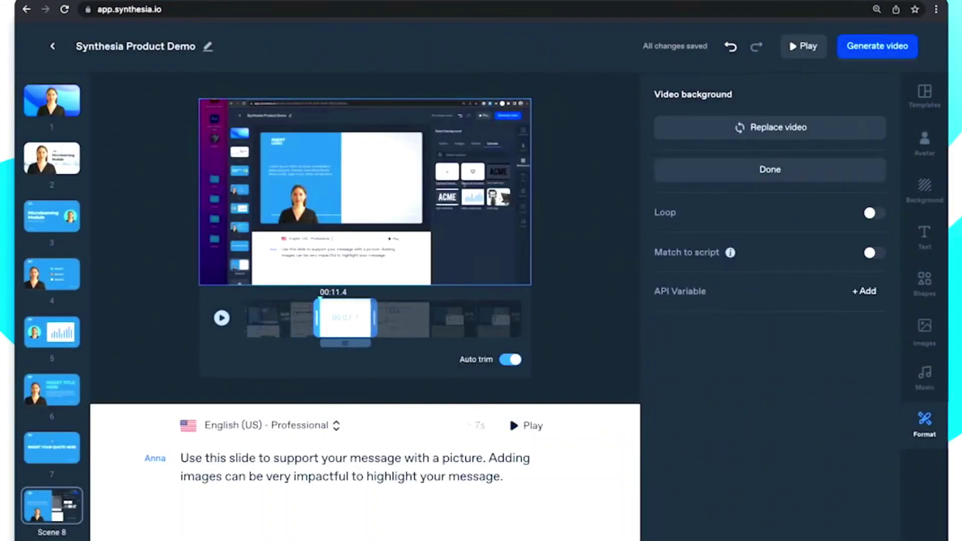
left_click(721, 171)
left_click(707, 172)
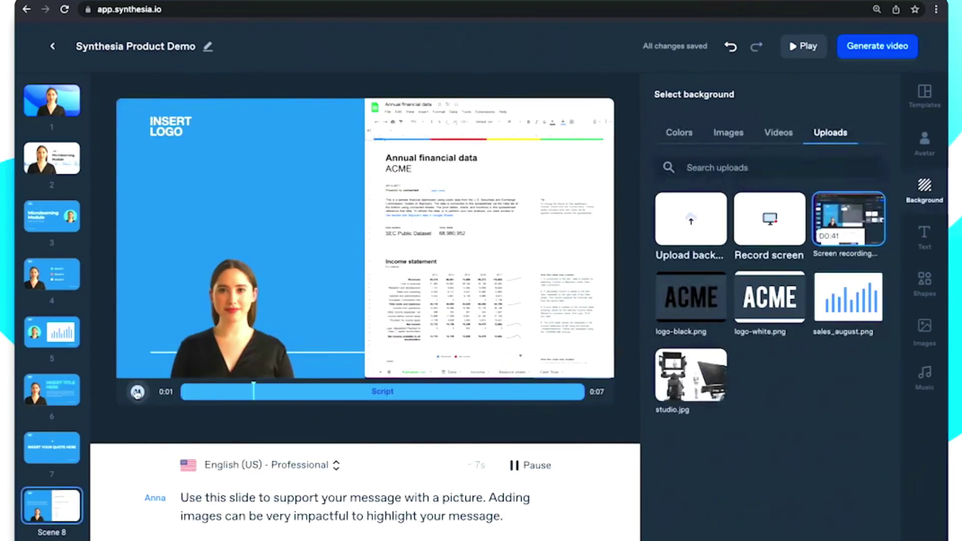
Stop the preview and save and process the Synthesia Product Demo video.
left_click(138, 393)
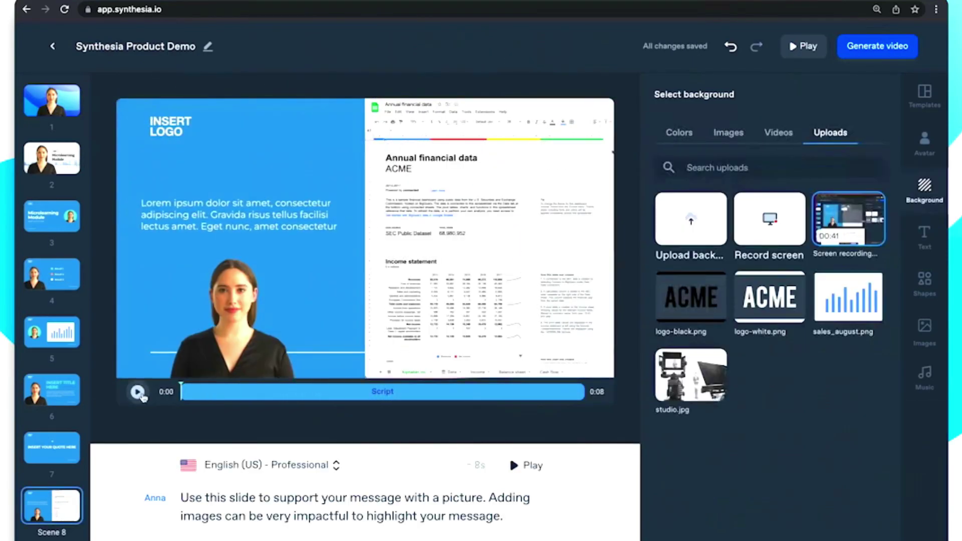
left_click(868, 47)
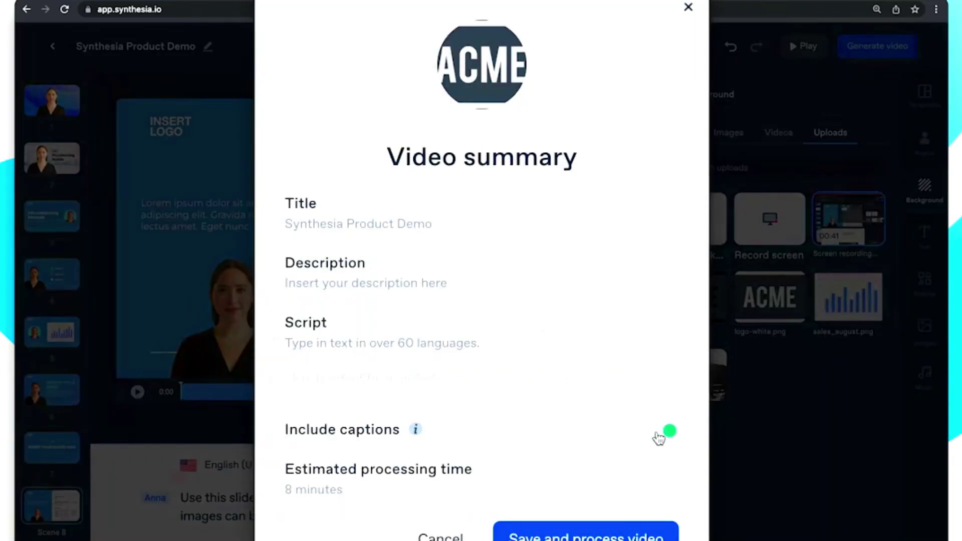
left_click(627, 537)
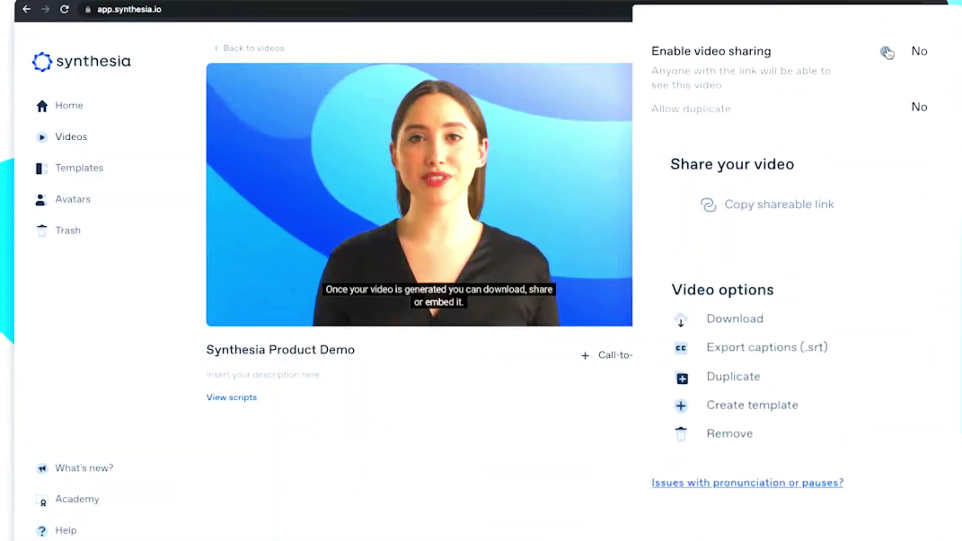
Enable link sharing and duplication, then duplicate the video and generate the copy.
left_click(903, 33)
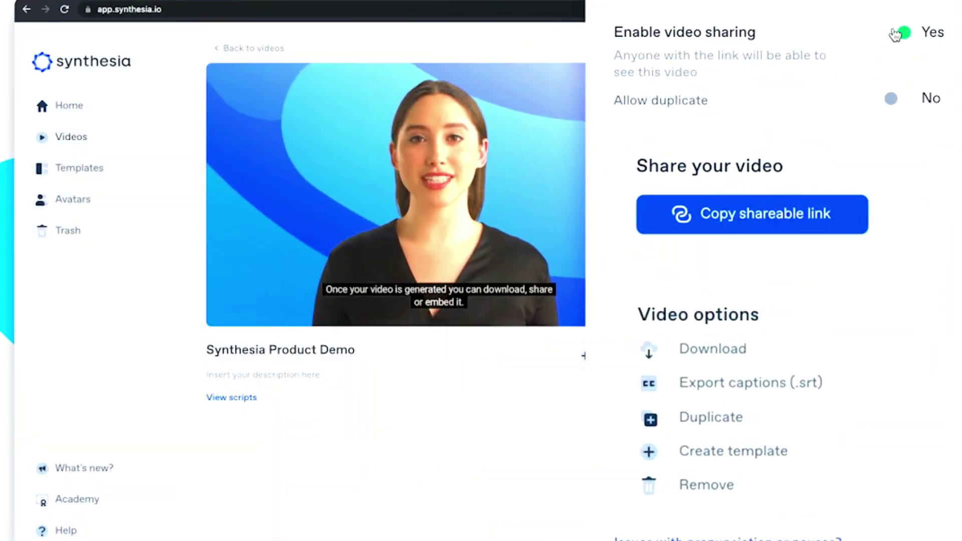
left_click(903, 101)
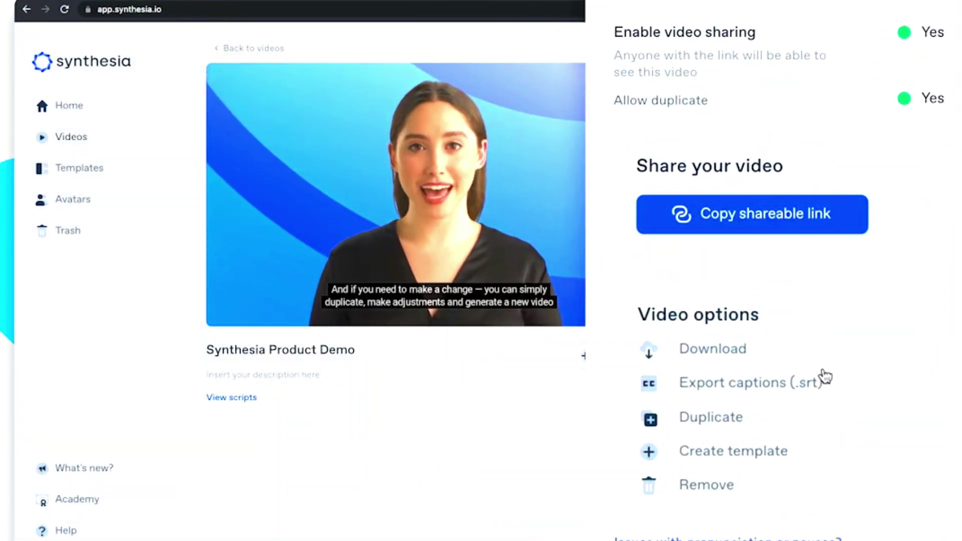
left_click(812, 409)
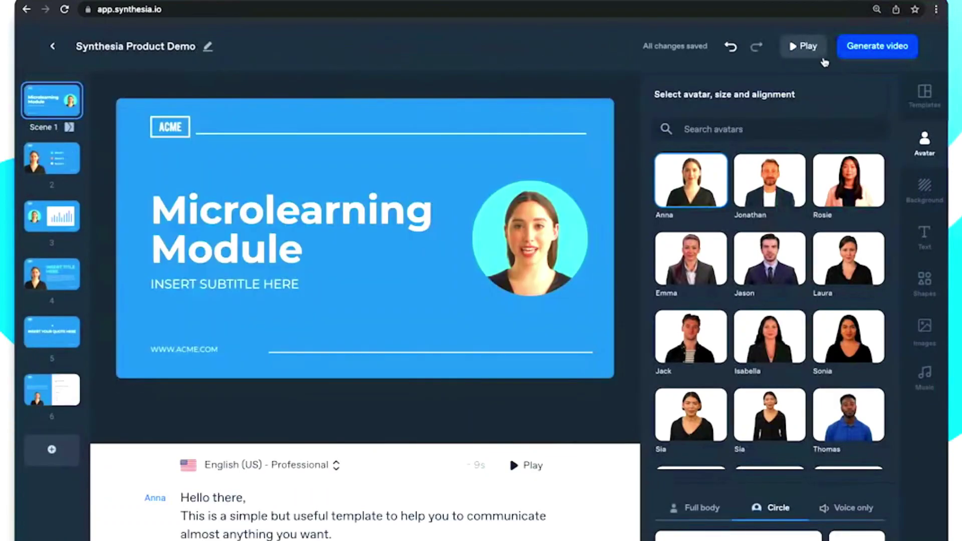
left_click(855, 52)
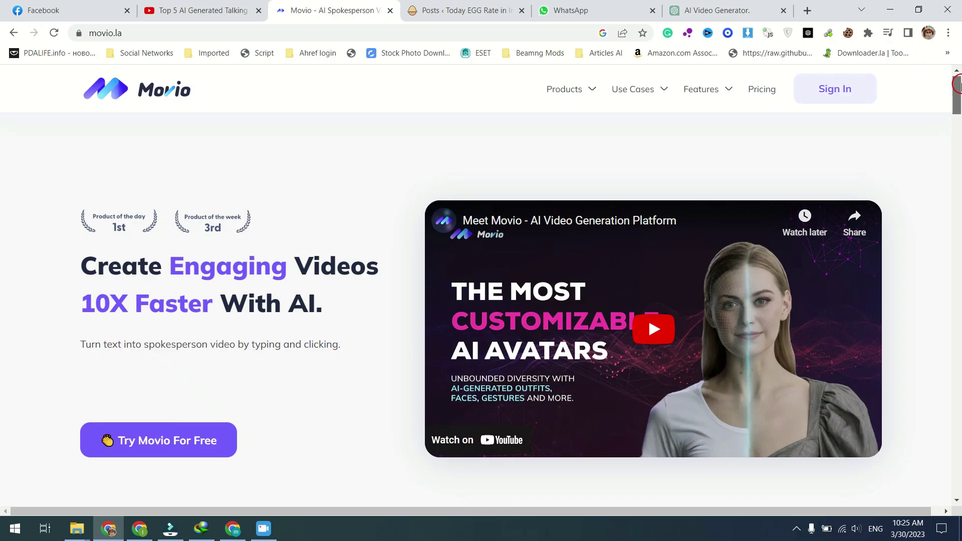
left_click_drag(958, 84, 958, 127)
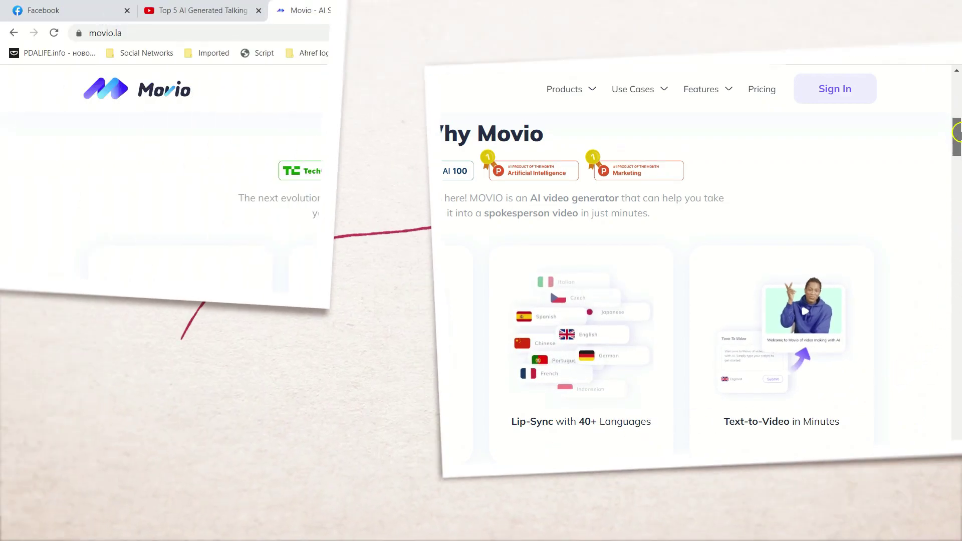
left_click_drag(957, 132, 958, 180)
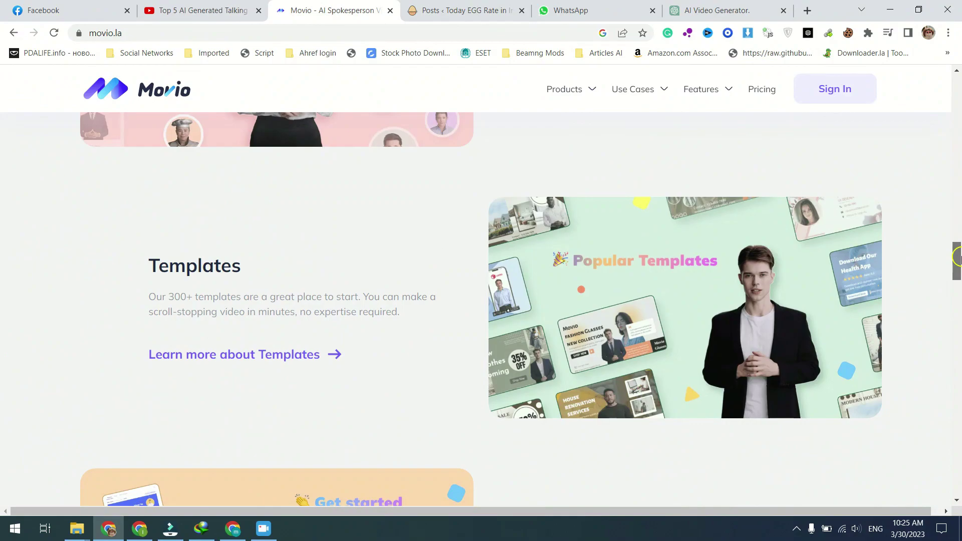
left_click_drag(958, 258, 958, 286)
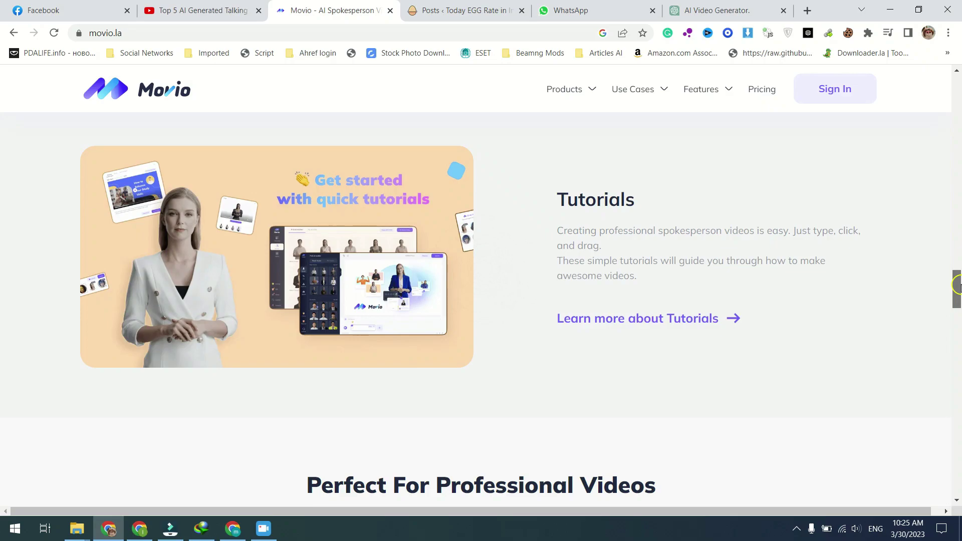
left_click_drag(957, 287, 957, 316)
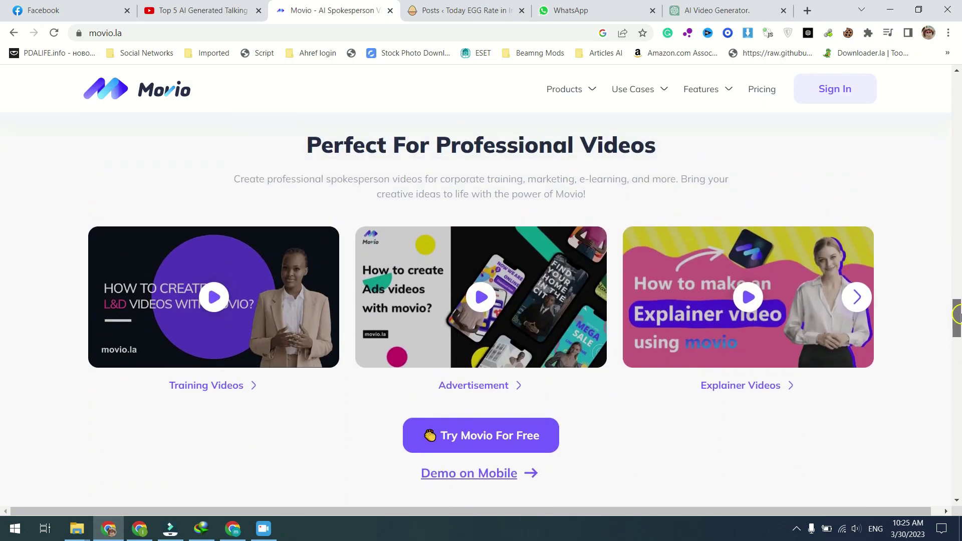
Open the Movio web app, browse the avatars and start a video with Bill in Suit.
left_click(466, 429)
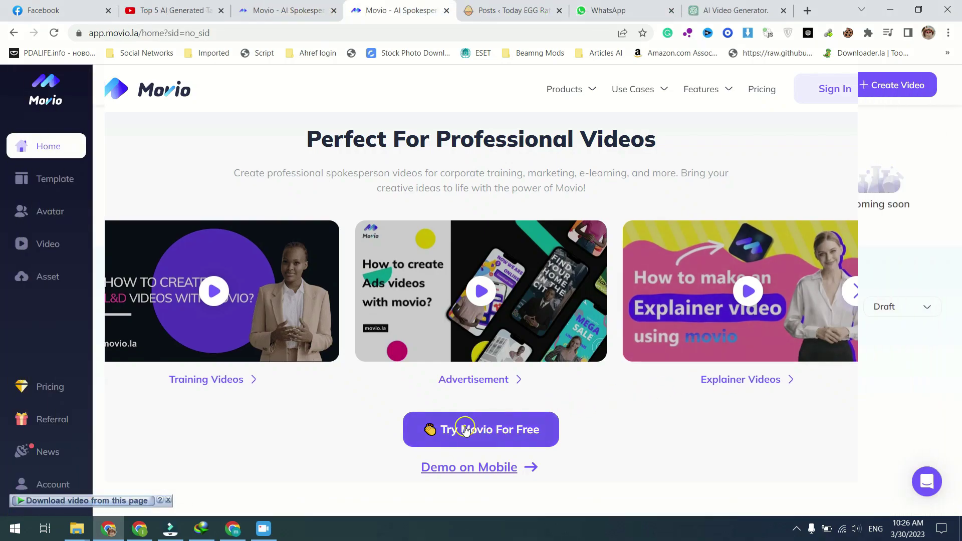
left_click(56, 210)
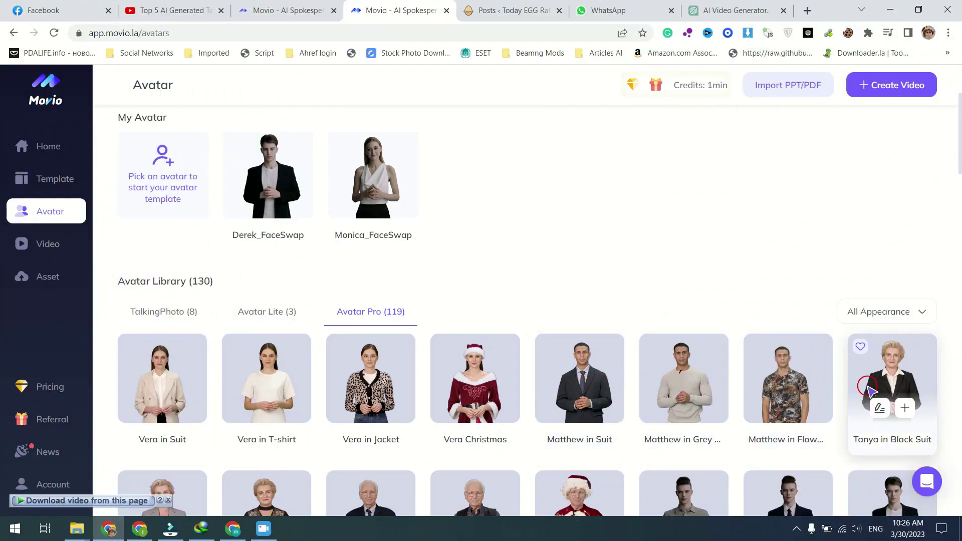
scroll(597, 382, "down", 3)
left_click(371, 401)
left_click(554, 466)
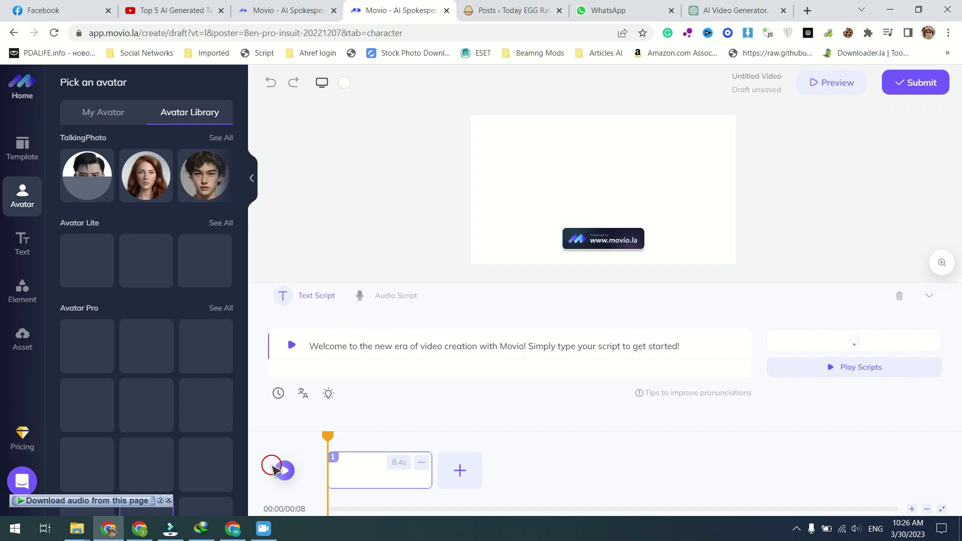
Review the script voice choices and keep Delbert - Cheerful.
left_click(782, 343)
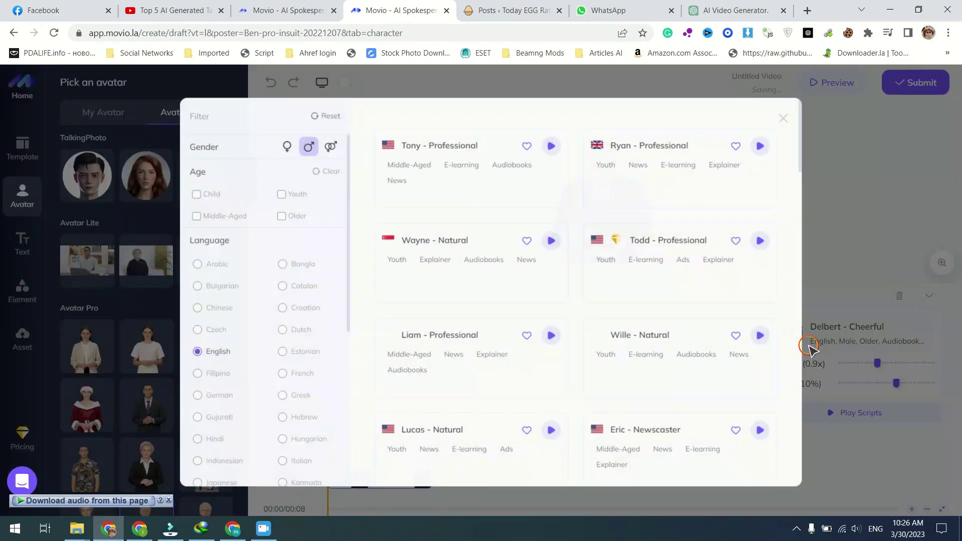
left_click_drag(800, 140, 808, 213)
left_click_drag(335, 273, 344, 404)
left_click(784, 114)
Swap in the woman in a white T-shirt, trying close-up before keeping half-body framing.
left_click(656, 335)
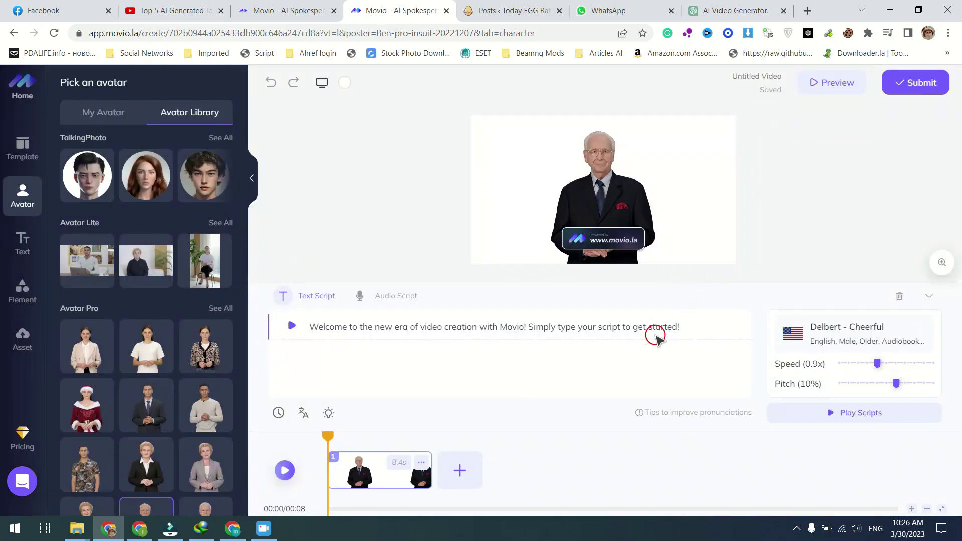
left_click(879, 362)
left_click(146, 346)
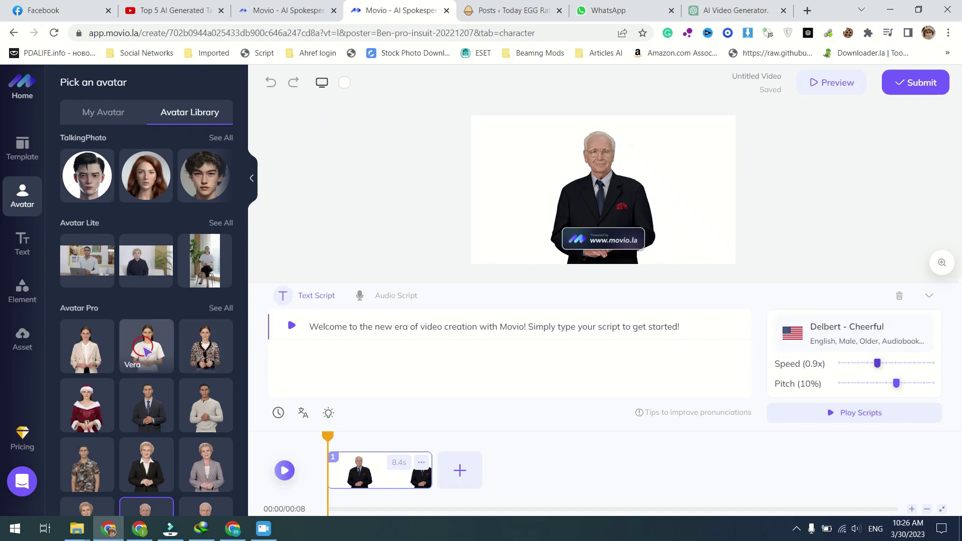
left_click(345, 325)
left_click(388, 85)
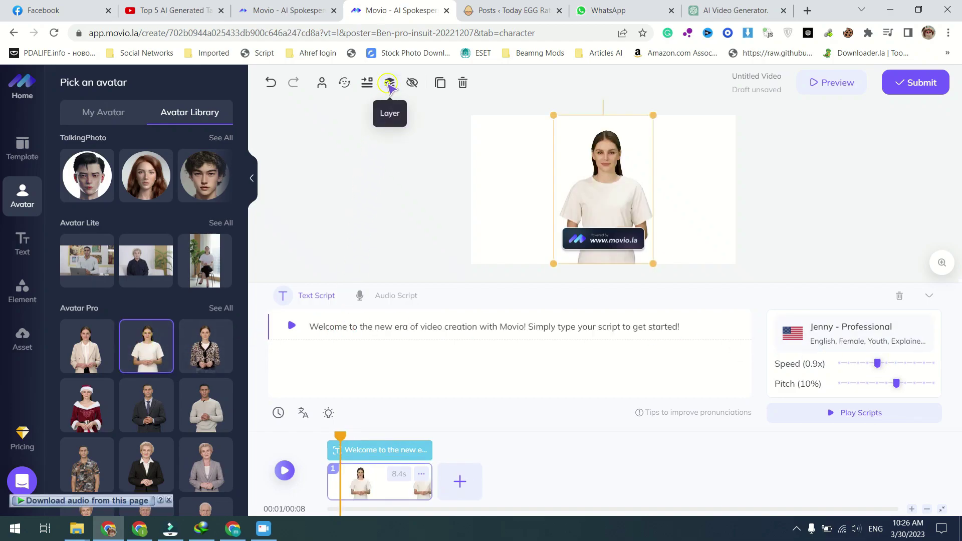
left_click(322, 83)
left_click(331, 113)
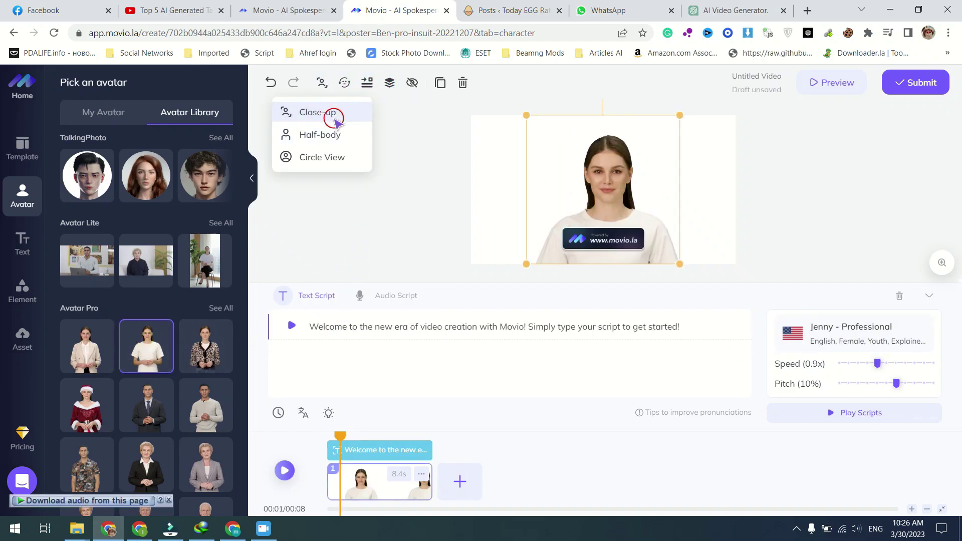
left_click(325, 113)
left_click(329, 136)
left_click(378, 83)
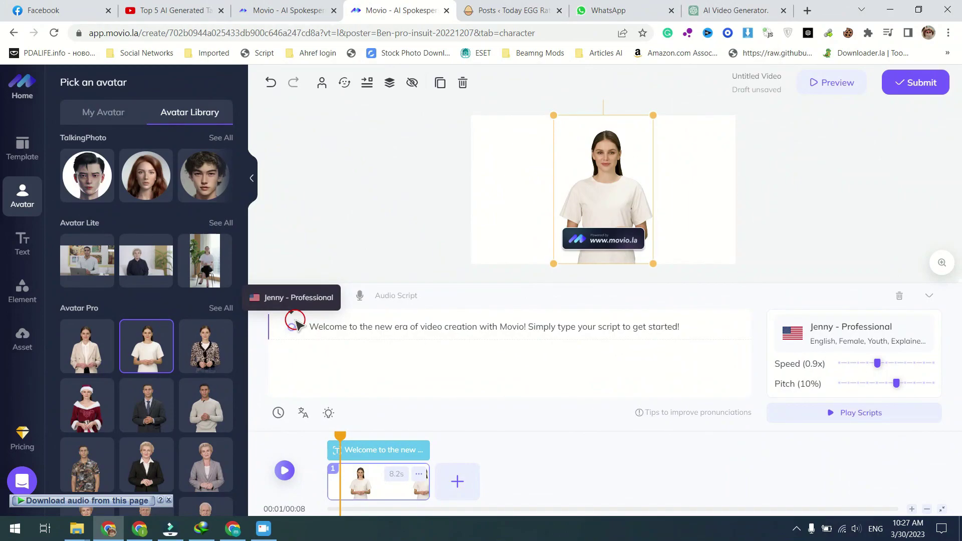
Browse the Add elements panel from frames and stickers down to Shape and Music.
scroll(221, 366, "down", 10)
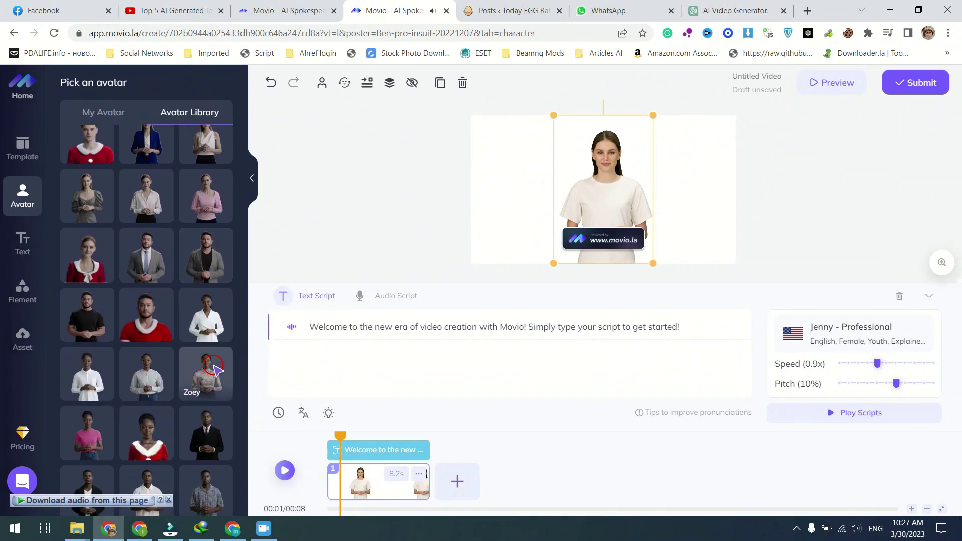
left_click(22, 300)
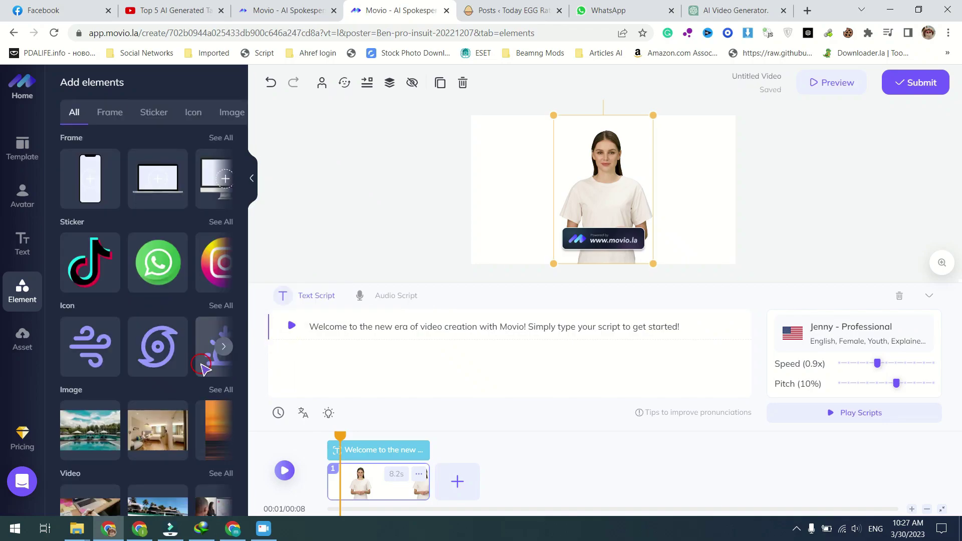
scroll(202, 369, "down", 8)
scroll(201, 368, "down", 4)
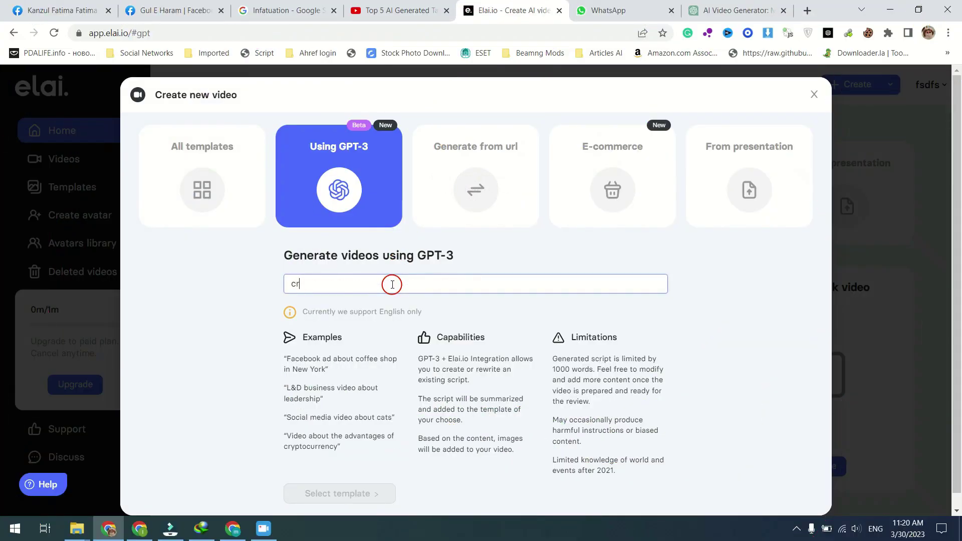
Enter the make-money-from-home prompt, choose the purple gradient template and create the GPT-3 video.
type("te how to make money video")
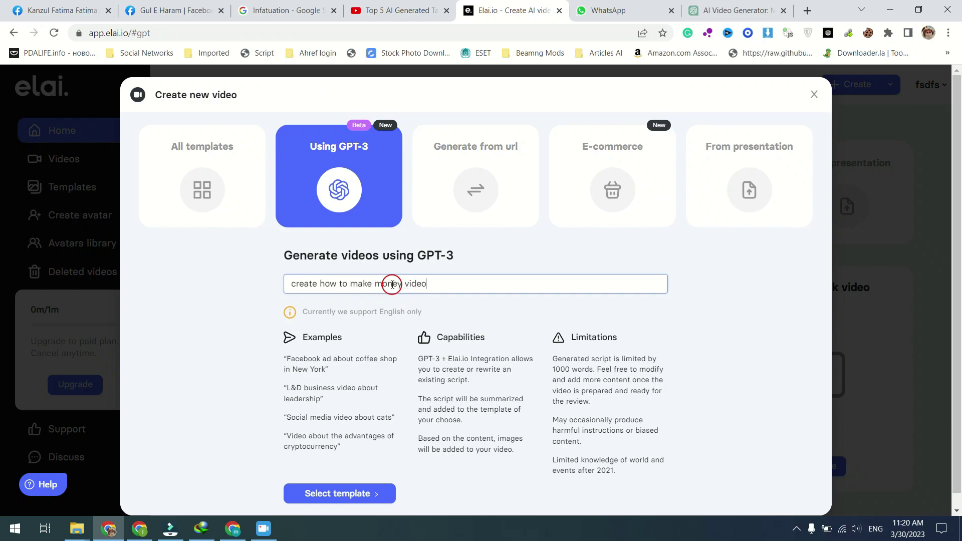
left_click(351, 495)
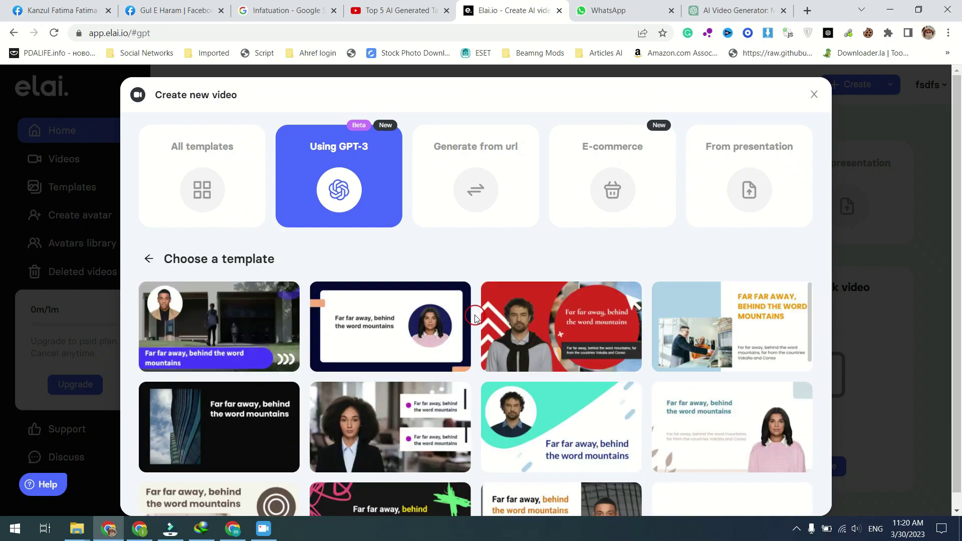
scroll(479, 351, "down", 5)
scroll(485, 386, "down", 5)
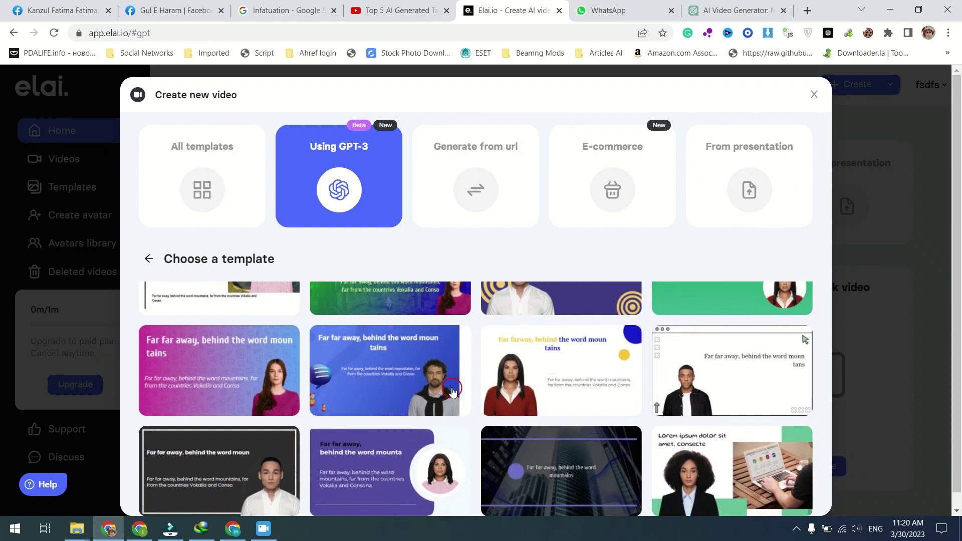
left_click(200, 359)
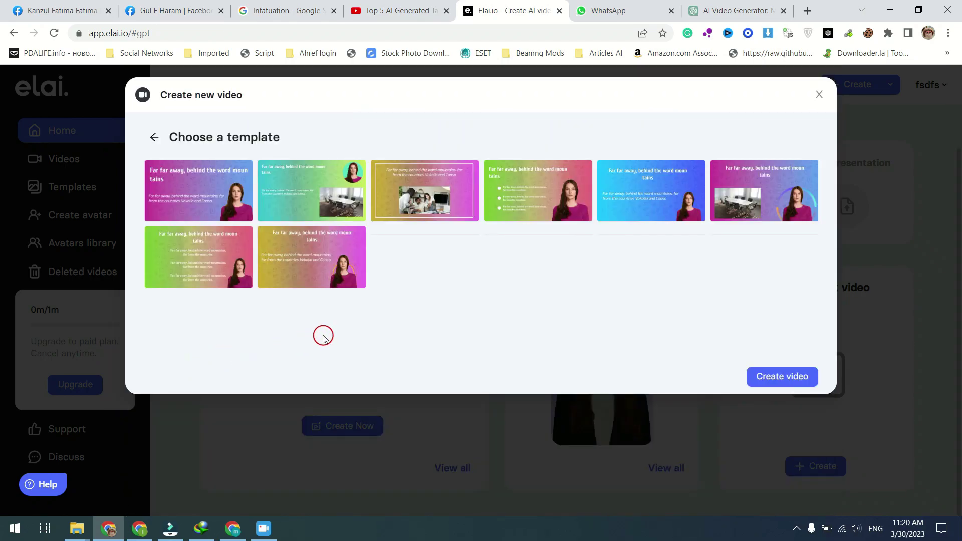
left_click(763, 378)
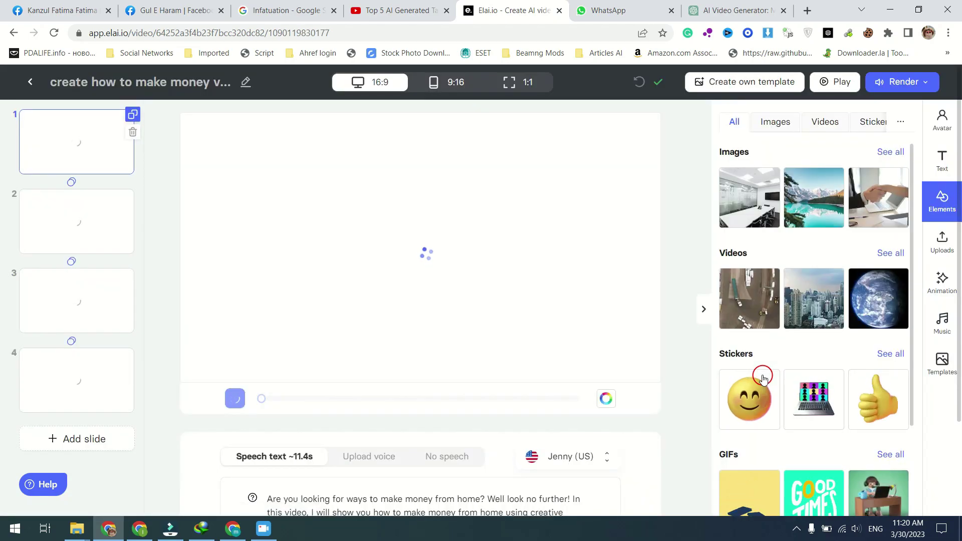
Review the narration voice choices and keep Jenny as the voice.
scroll(672, 376, "down", 2)
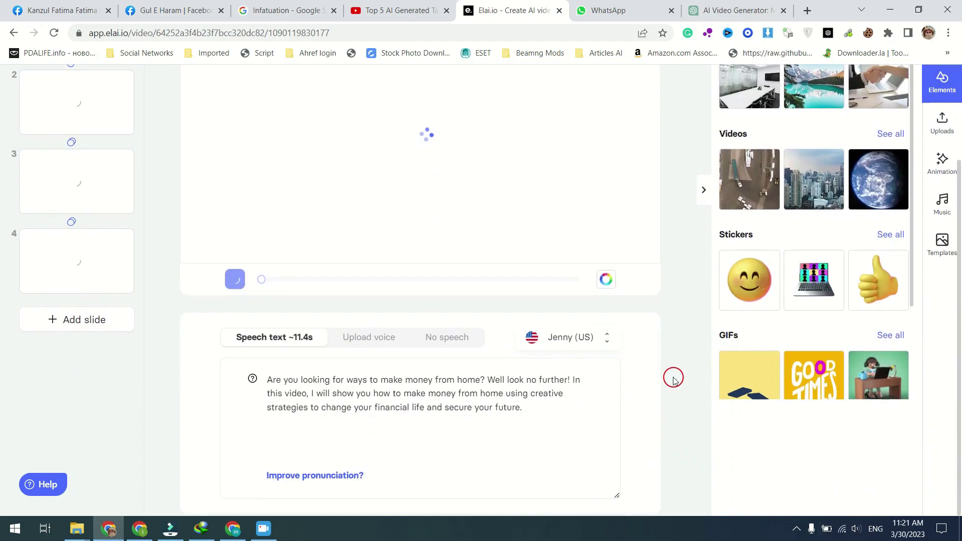
scroll(673, 378, "up", 1)
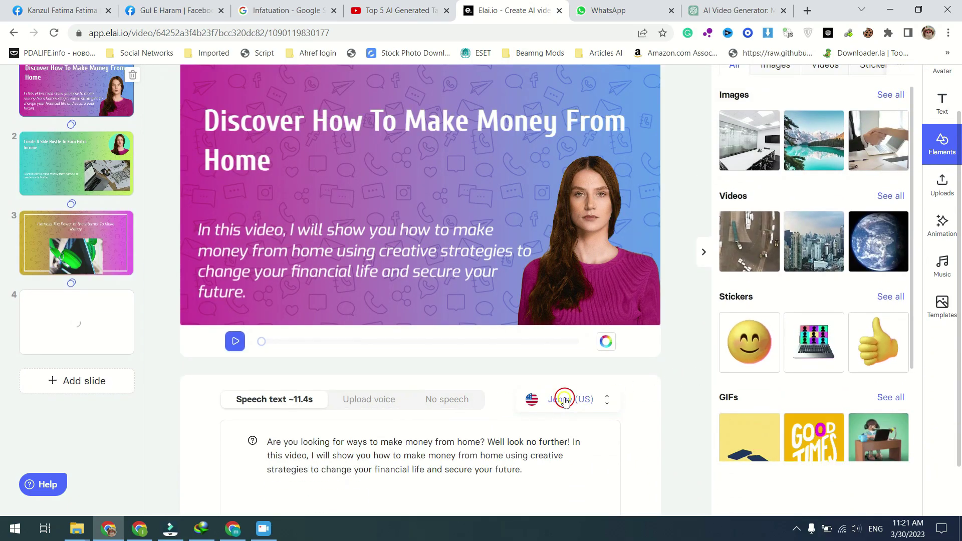
left_click(565, 400)
scroll(417, 280, "down", 10)
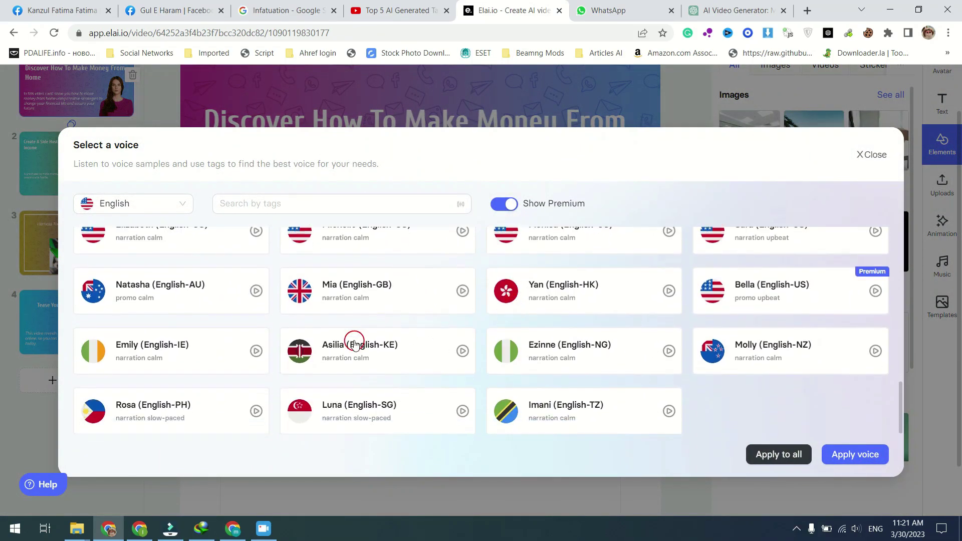
scroll(451, 344, "up", 10)
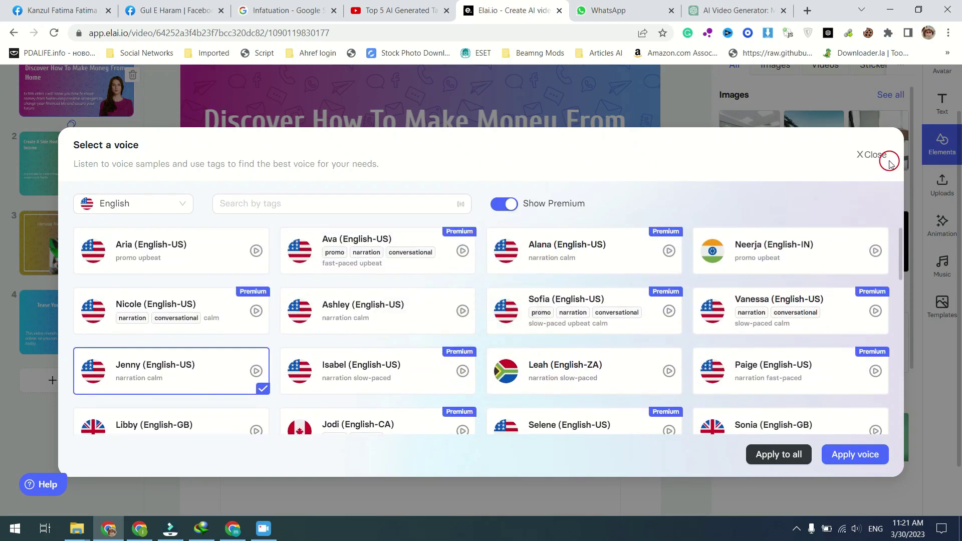
left_click(885, 156)
Dress the first slide's presenter in Amber's casual outfit.
scroll(653, 279, "up", 1)
left_click(630, 212)
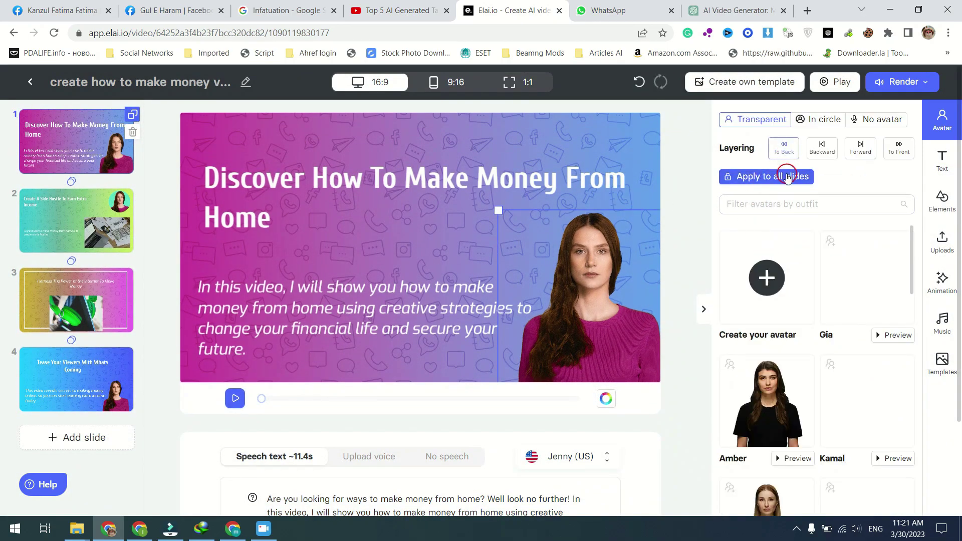
left_click(774, 410)
left_click(758, 312)
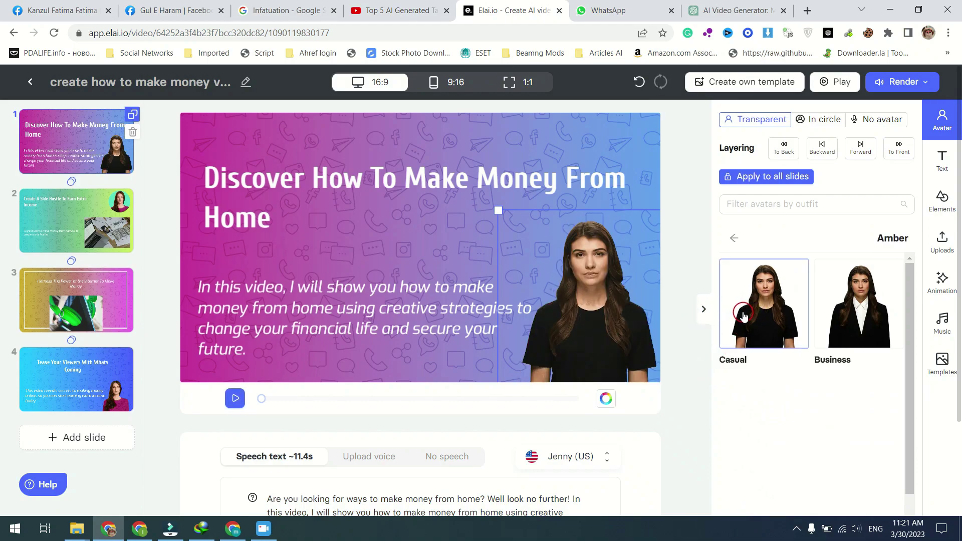
left_click(691, 158)
Add the Earth video and mountain lake image, enlarging the lake image toward the top-left.
left_click(942, 120)
left_click(944, 161)
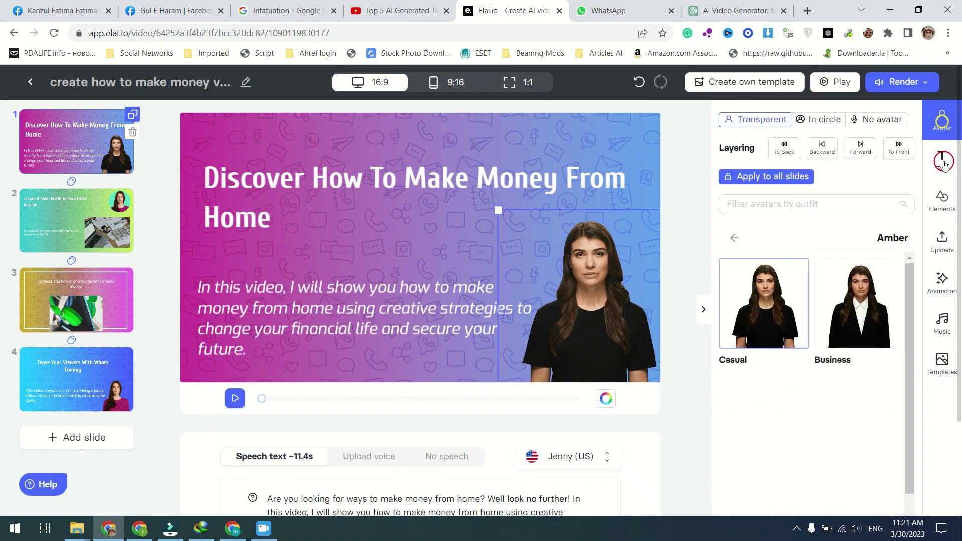
left_click(943, 290)
left_click(943, 200)
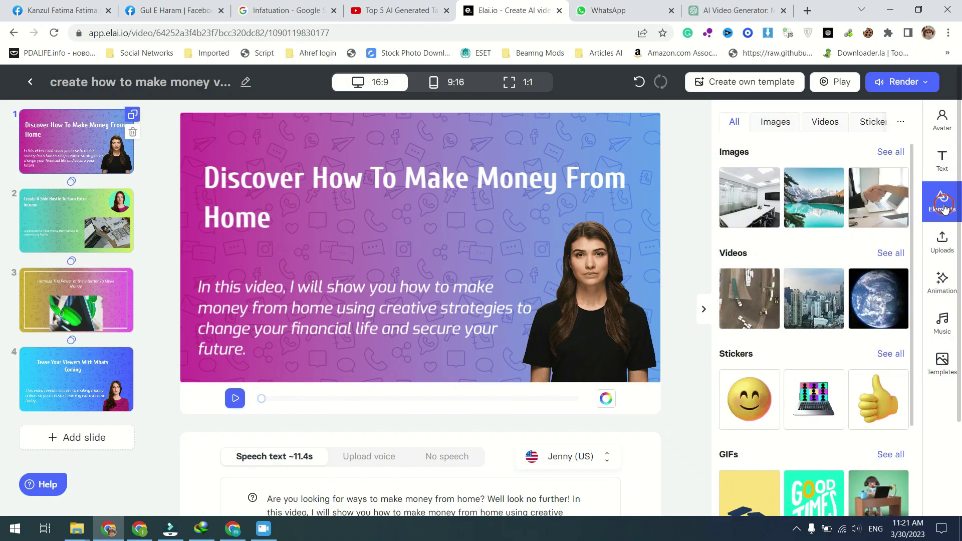
left_click(869, 304)
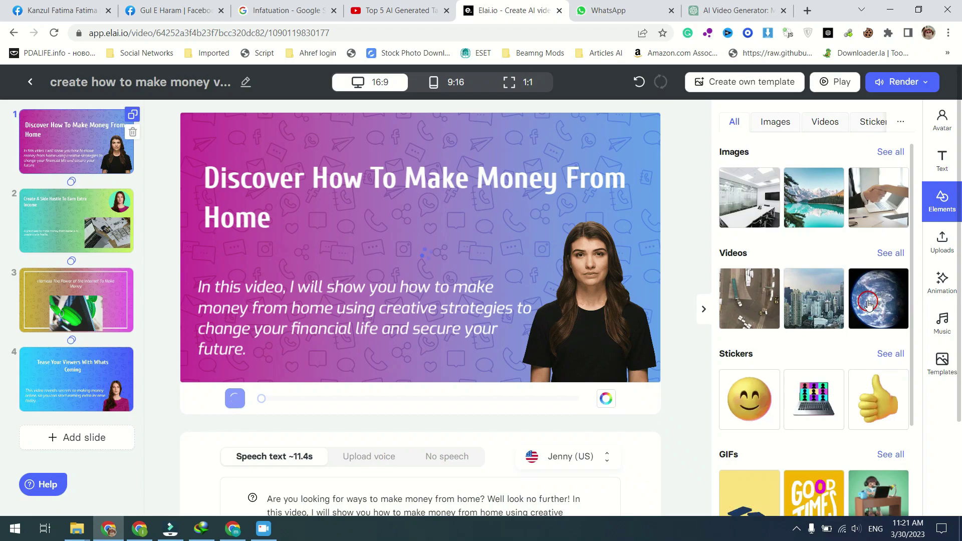
left_click(817, 215)
right_click(481, 254)
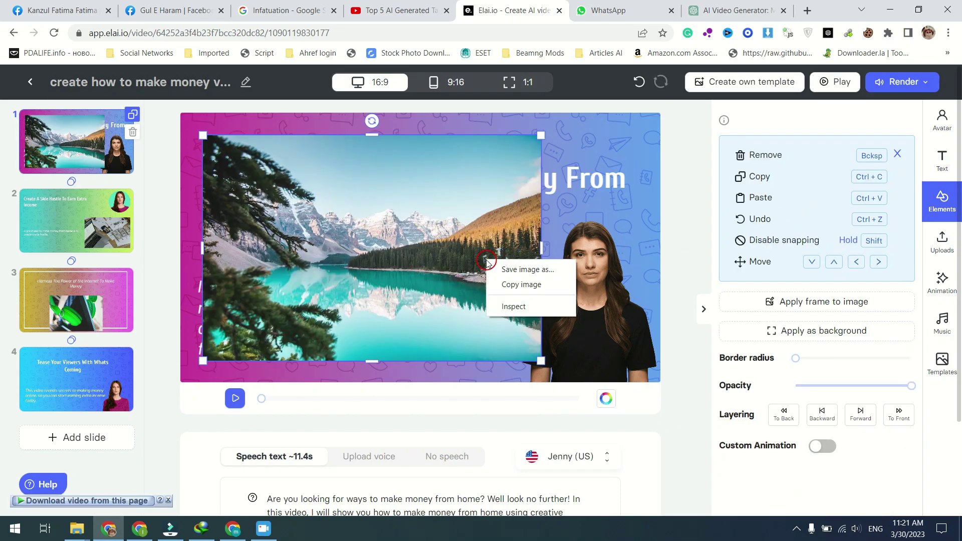
left_click(549, 367)
left_click_drag(549, 366, 492, 305)
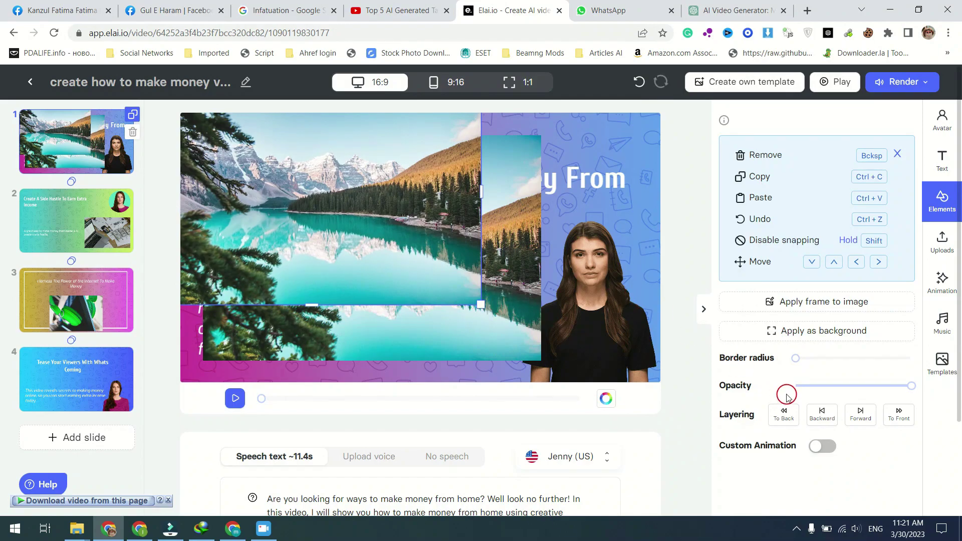
Delete the first slide and filter the media library to stock images only.
left_click(133, 133)
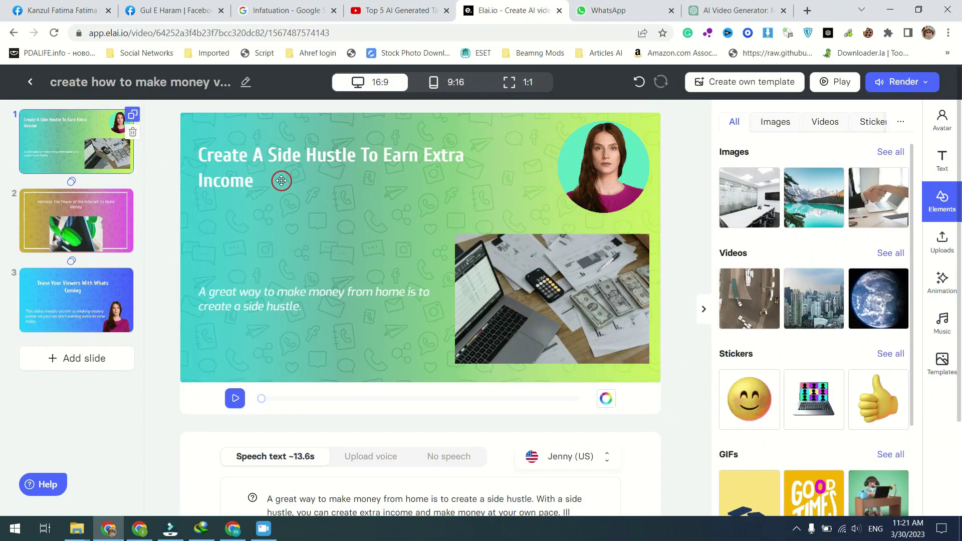
scroll(741, 254, "down", 3)
left_click(774, 122)
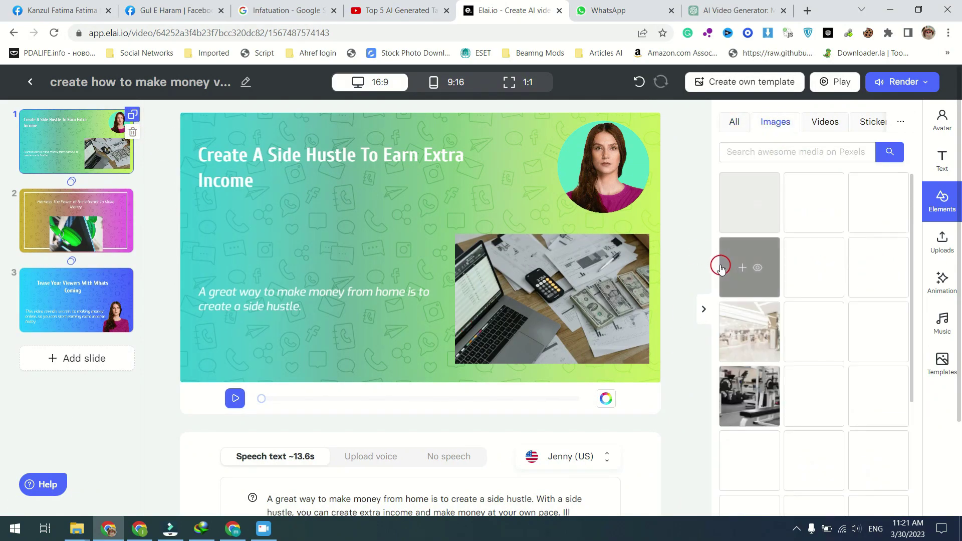
scroll(716, 271, "down", 5)
scroll(715, 271, "up", 5)
Browse the slide animation and stock music options, then play a video preview.
left_click(941, 280)
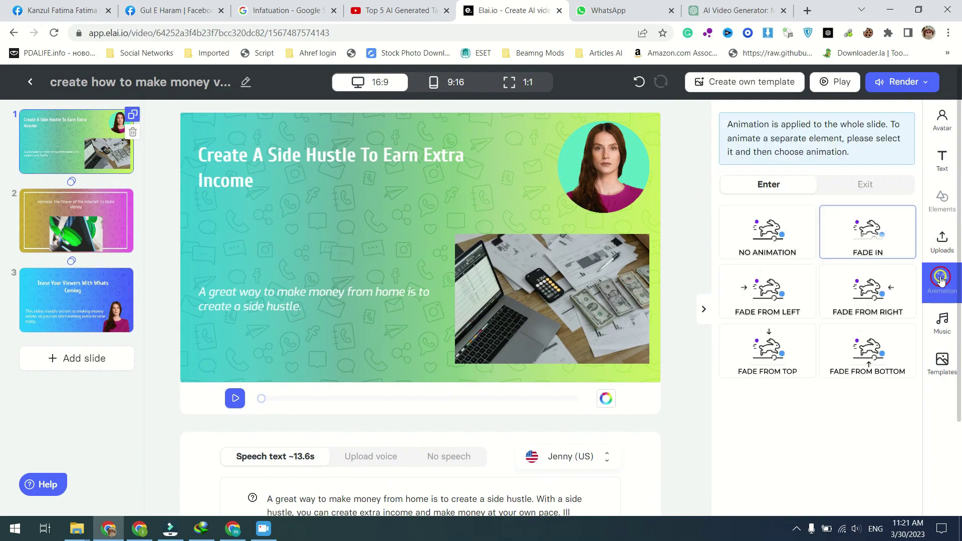
left_click(942, 322)
left_click(835, 82)
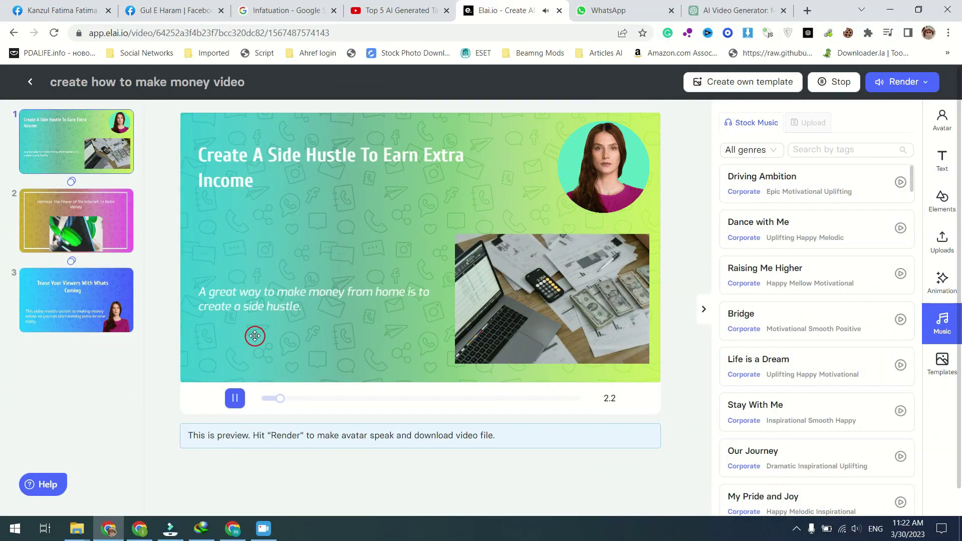
scroll(769, 307, "down", 10)
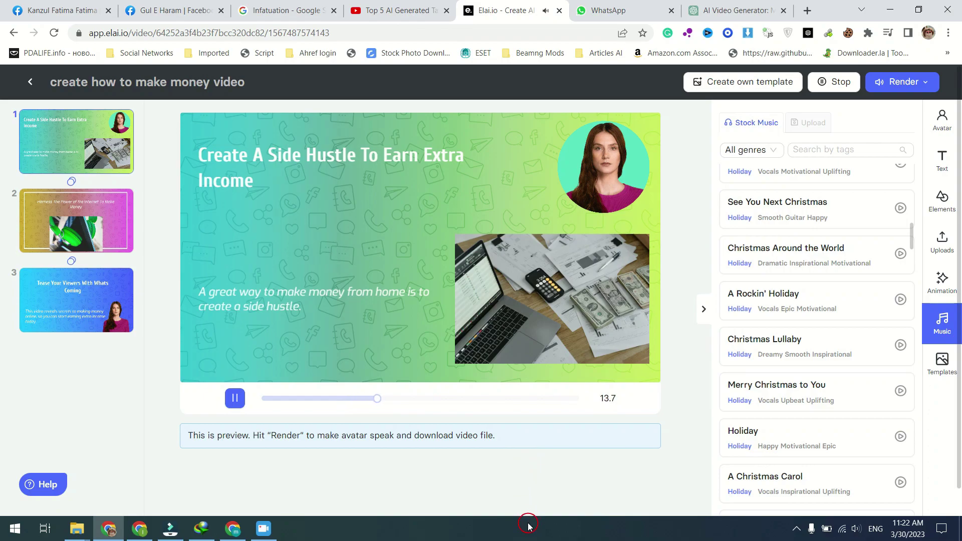
Return to the home dashboard and browse the avatar library.
left_click(34, 86)
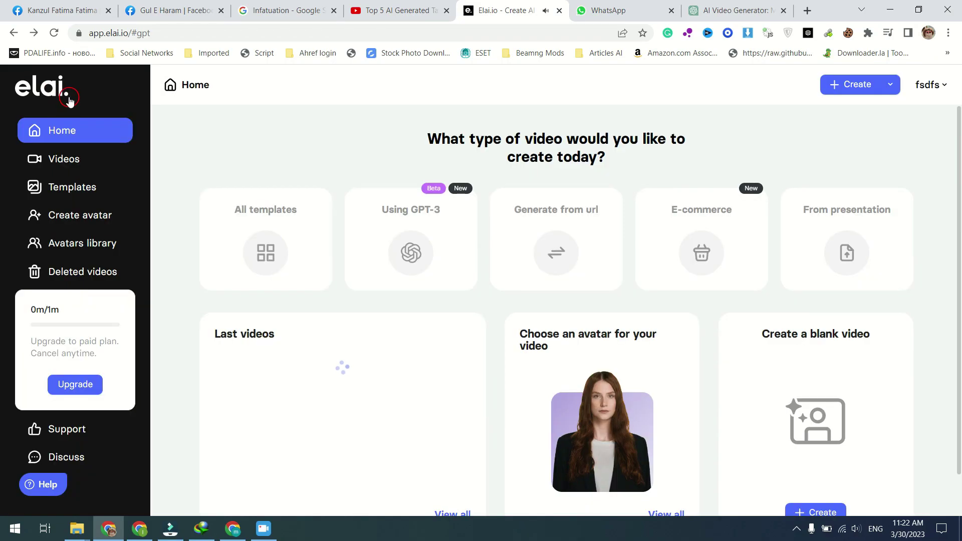
scroll(176, 313, "down", 1)
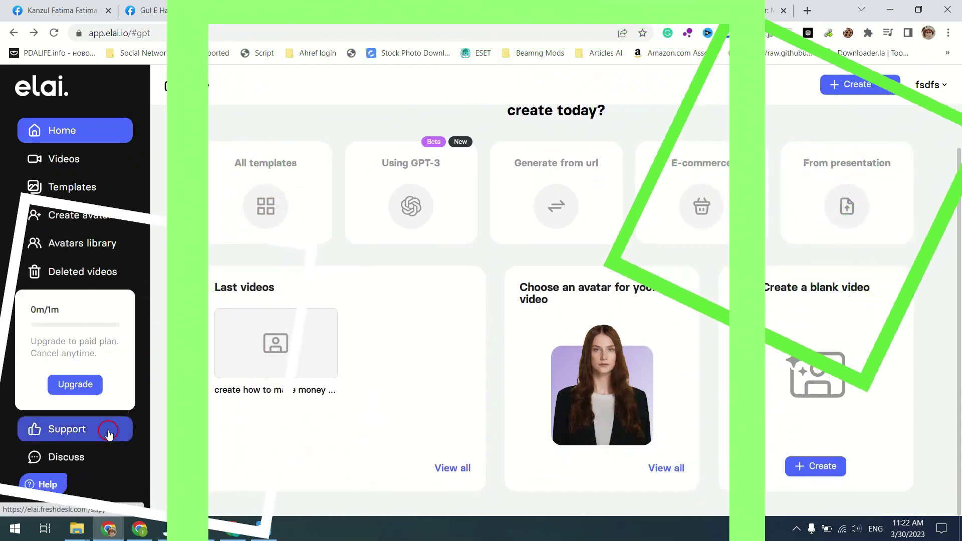
left_click(113, 245)
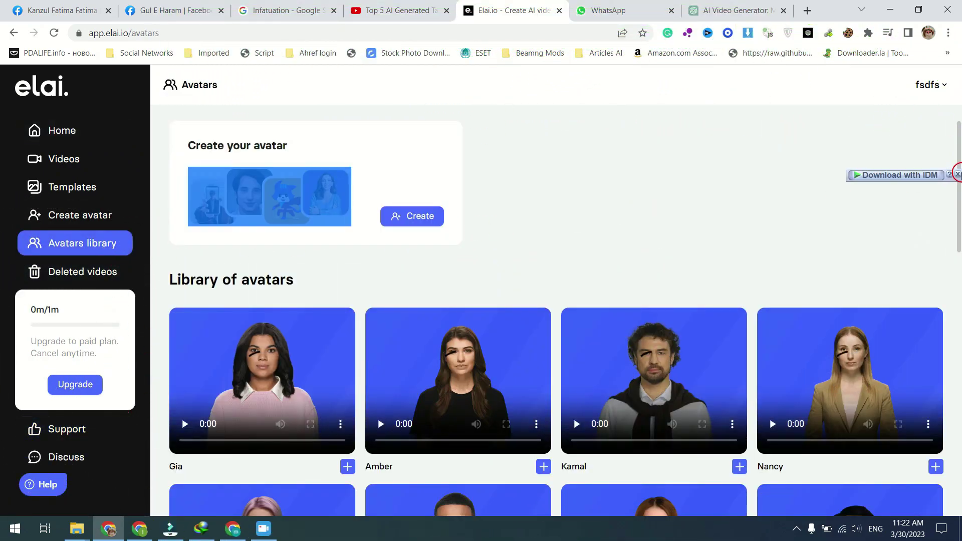
left_click_drag(957, 170, 959, 215)
scroll(445, 301, "down", 14)
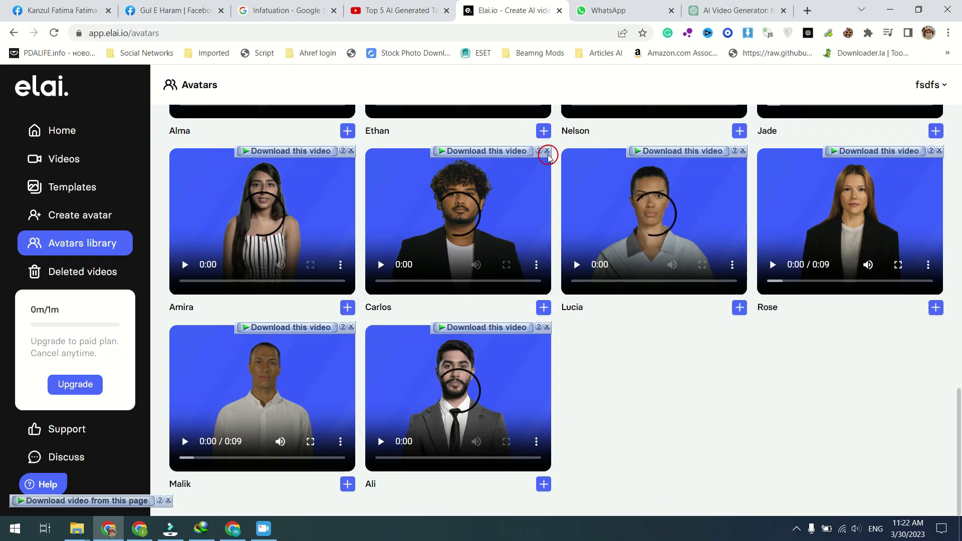
Start a new template and show the text-to-video E-commerce templates.
left_click(70, 187)
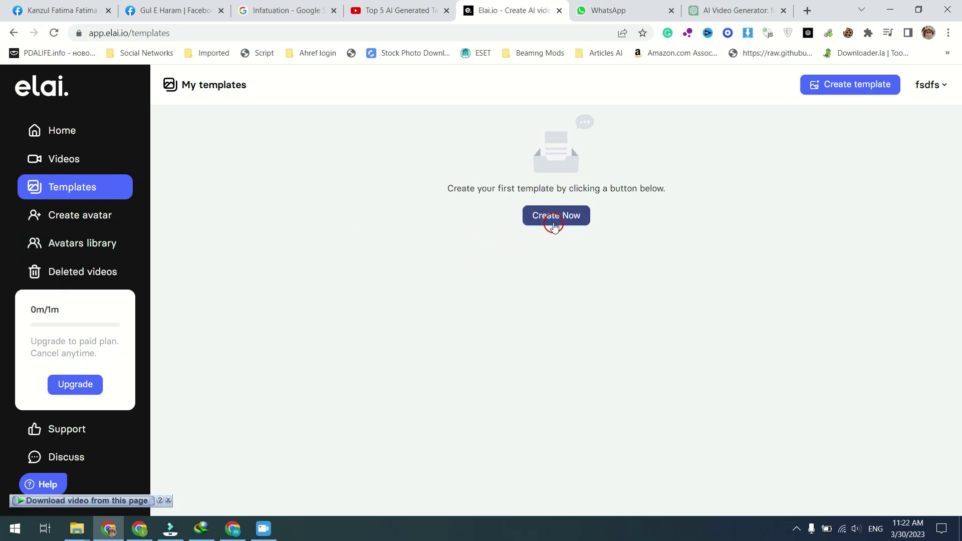
left_click(555, 226)
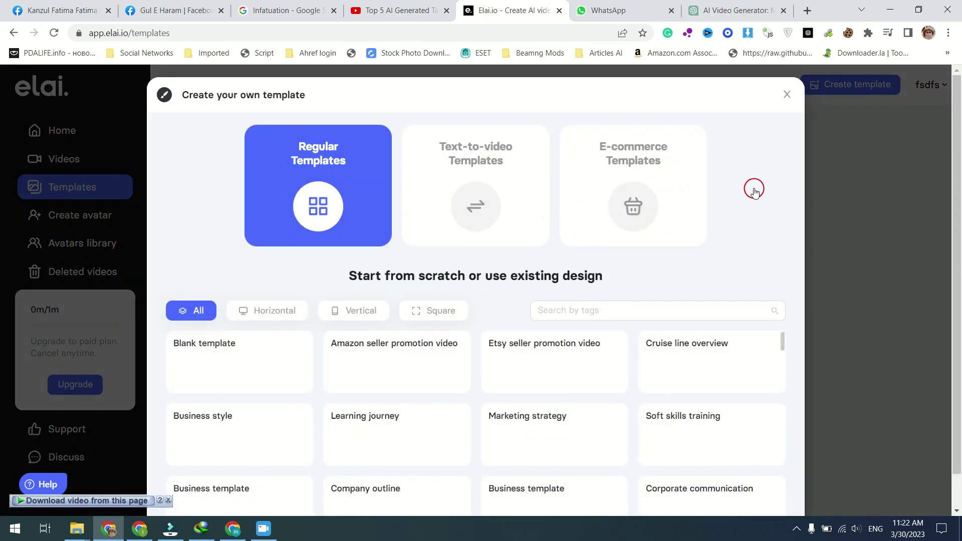
scroll(901, 190, "down", 1)
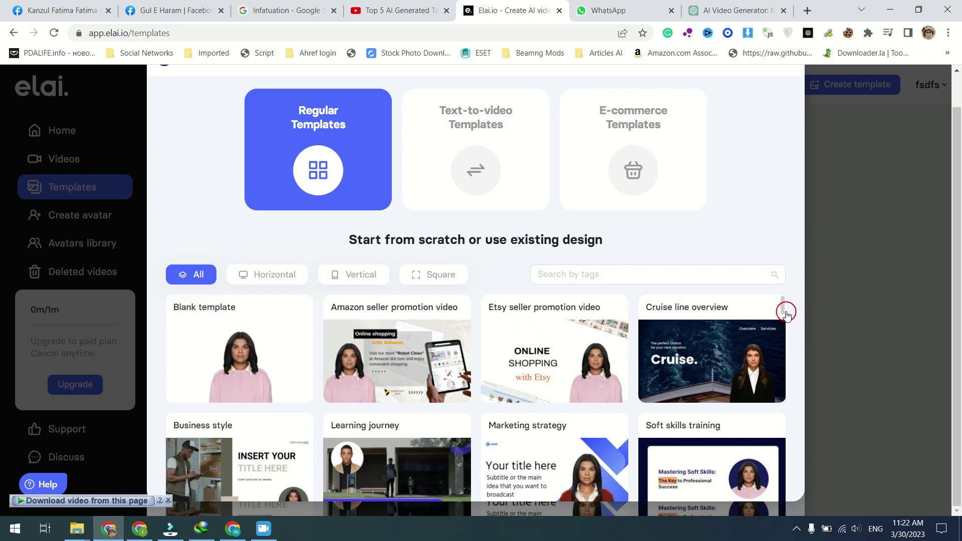
left_click_drag(785, 312, 789, 340)
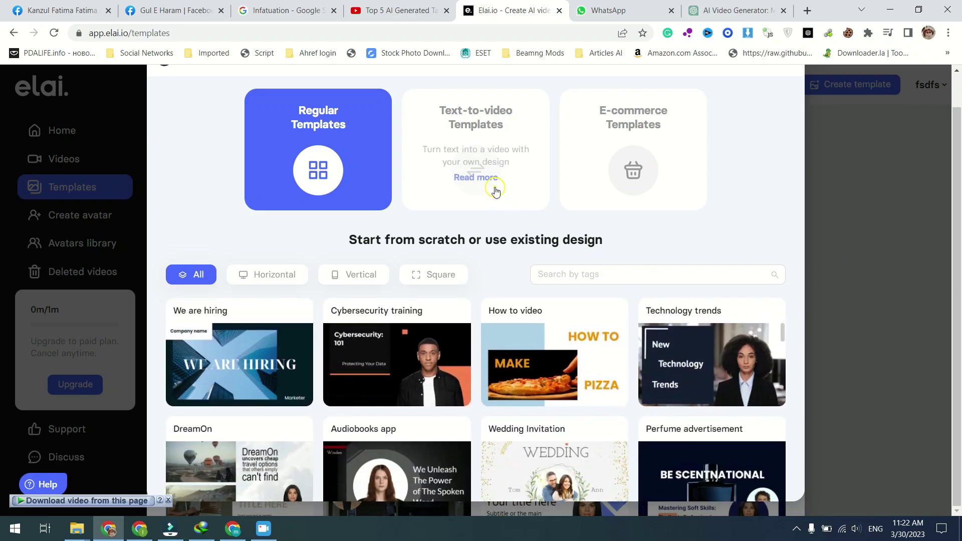
left_click(511, 195)
left_click(678, 185)
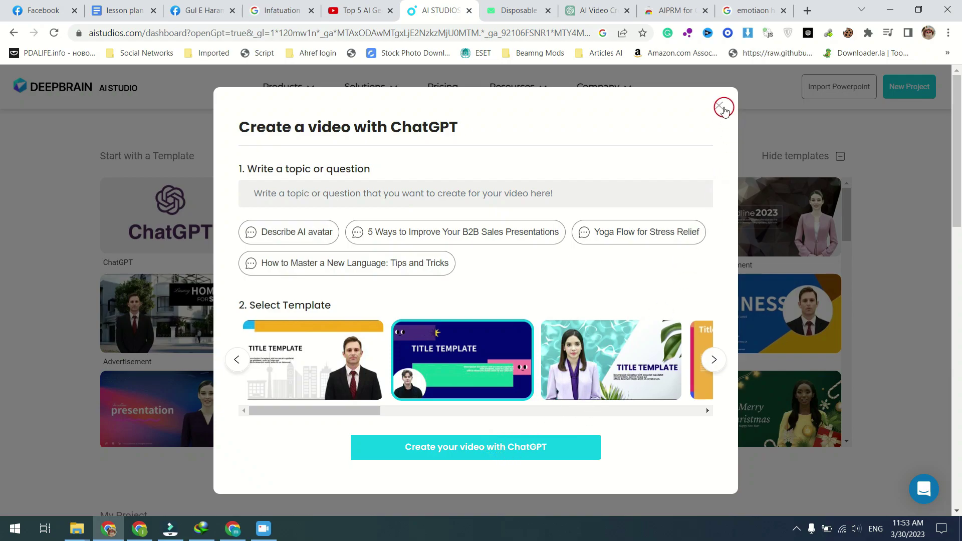
Close the ChatGPT video dialog and scroll the template gallery to find the lipstick template.
left_click(724, 109)
scroll(451, 287, "down", 5)
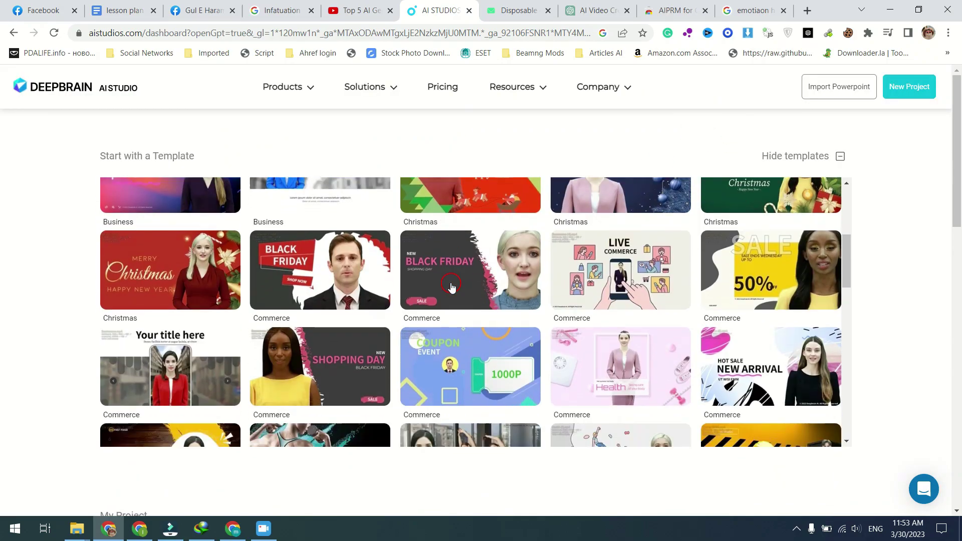
scroll(451, 287, "down", 10)
scroll(468, 293, "up", 6)
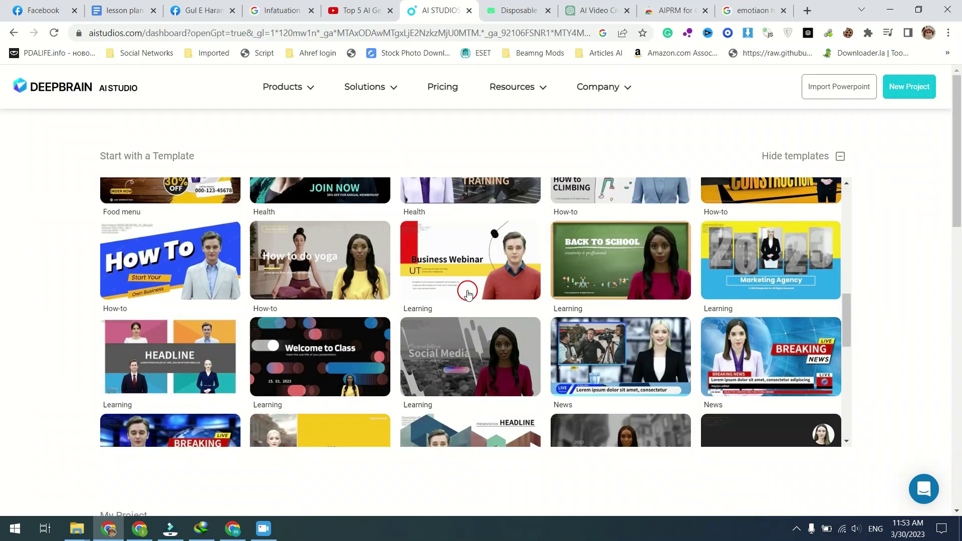
scroll(467, 294, "up", 10)
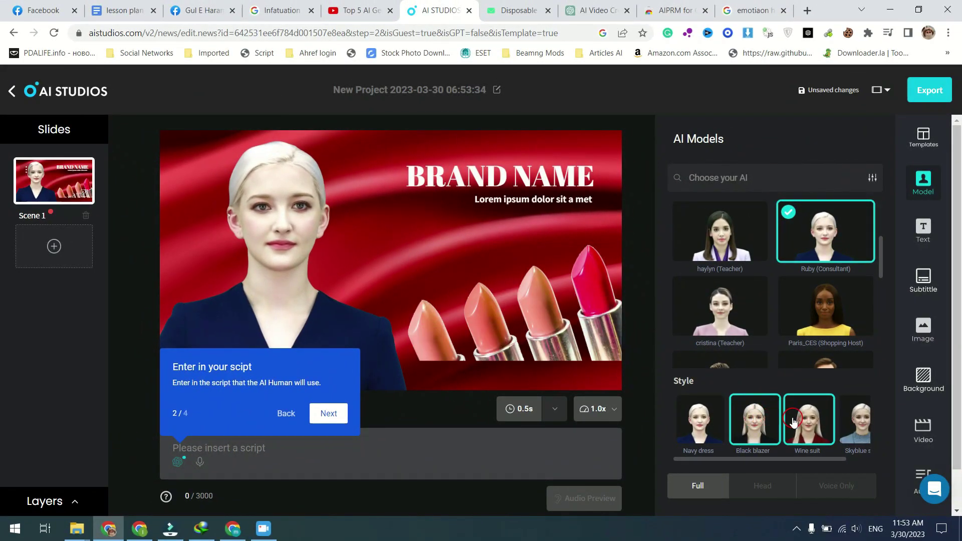
Make cristina (Teacher) the presenter and set the slide background to bright green #03E800.
left_click(722, 327)
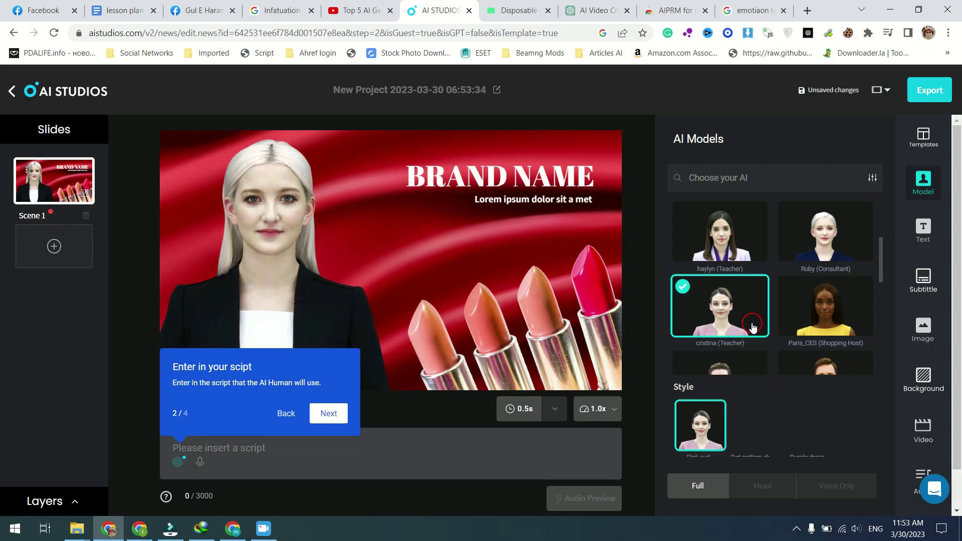
left_click(408, 230)
left_click(569, 147)
scroll(757, 320, "down", 2)
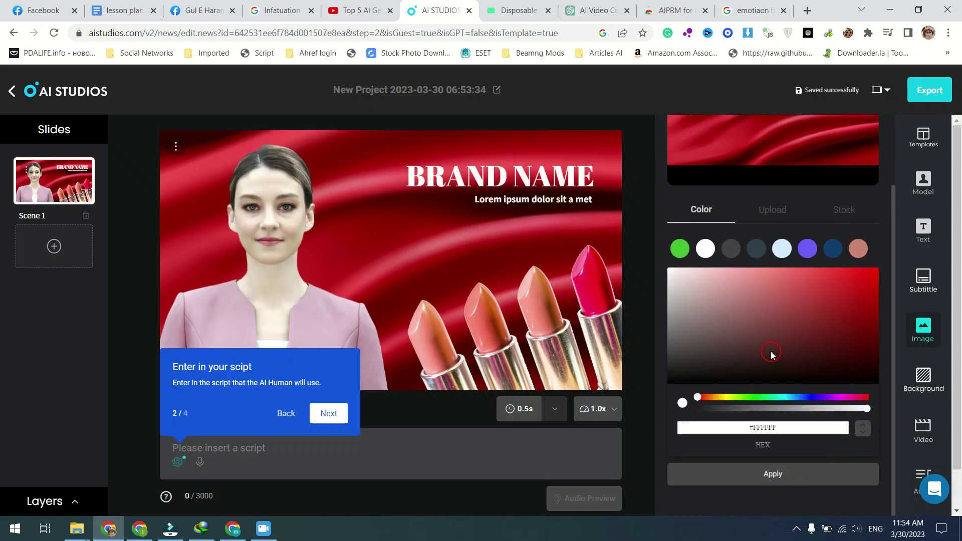
left_click_drag(798, 290, 752, 396)
left_click_drag(827, 296, 880, 277)
Step through the guided tour's voice step and apply the original voice to all scenes.
left_click(295, 415)
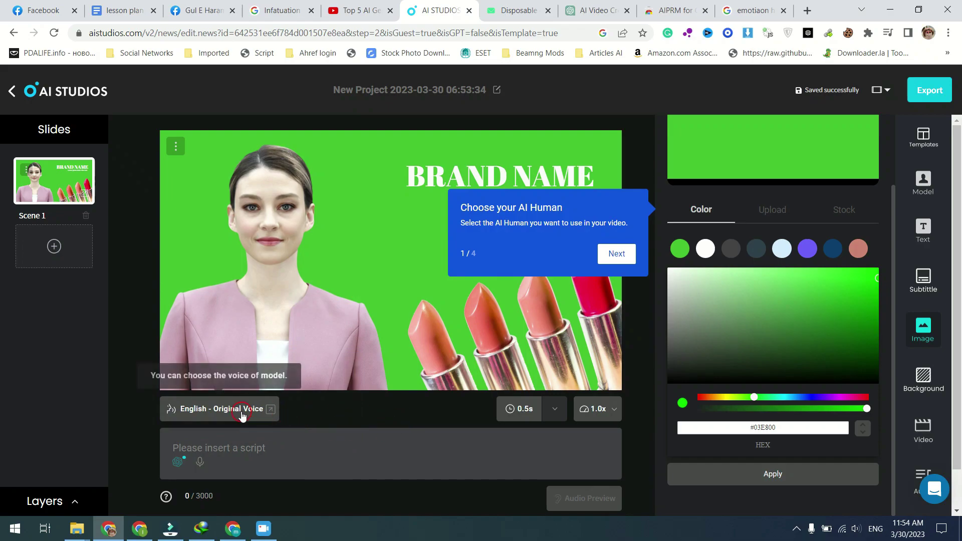
left_click(241, 410)
left_click(610, 255)
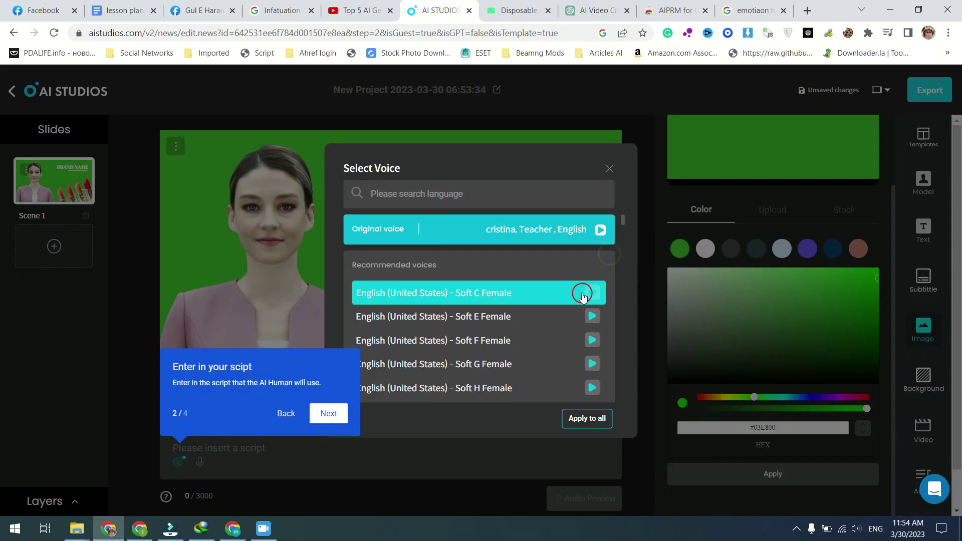
left_click(287, 413)
scroll(574, 297, "down", 3)
left_click(621, 254)
left_click(586, 418)
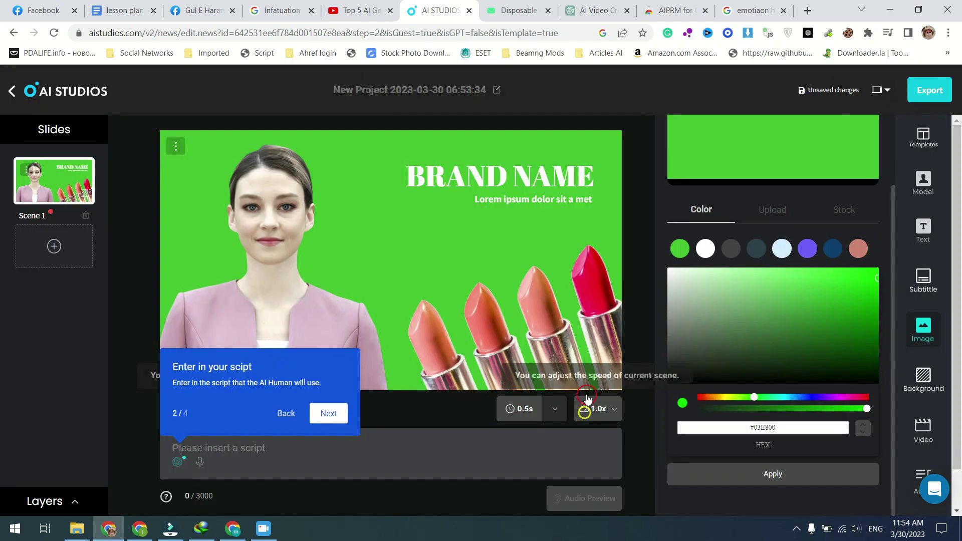
Finish the tour through Audio Preview and export, then try generating subtitles.
left_click(328, 413)
left_click(715, 442)
left_click(924, 280)
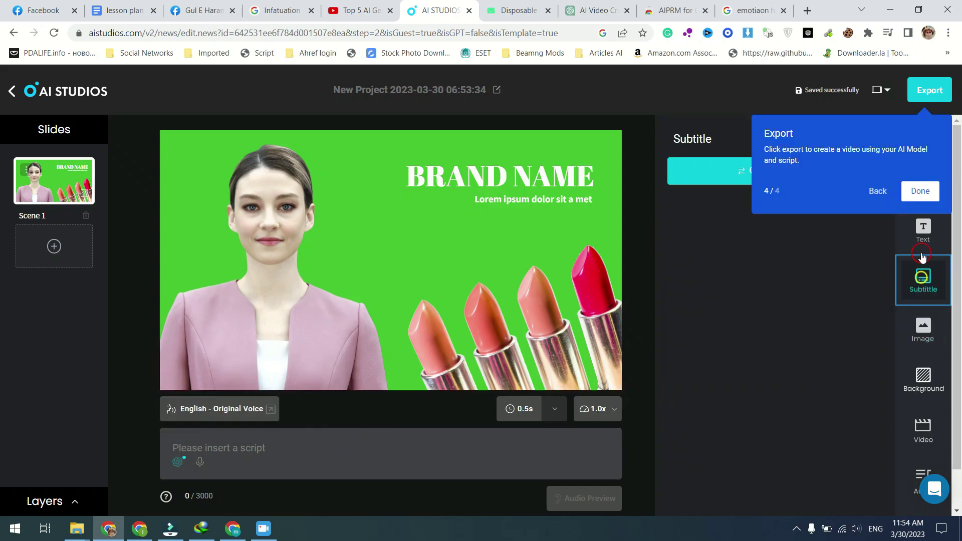
left_click(913, 194)
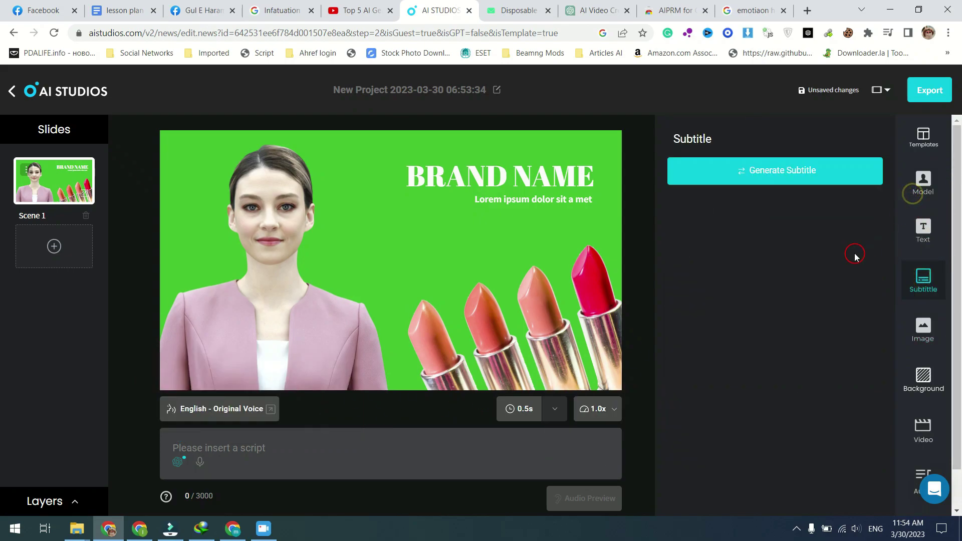
left_click(781, 179)
Add a cloudy-sky stock video clip, moved up and right and shrunk to 40%.
left_click(597, 102)
left_click(927, 143)
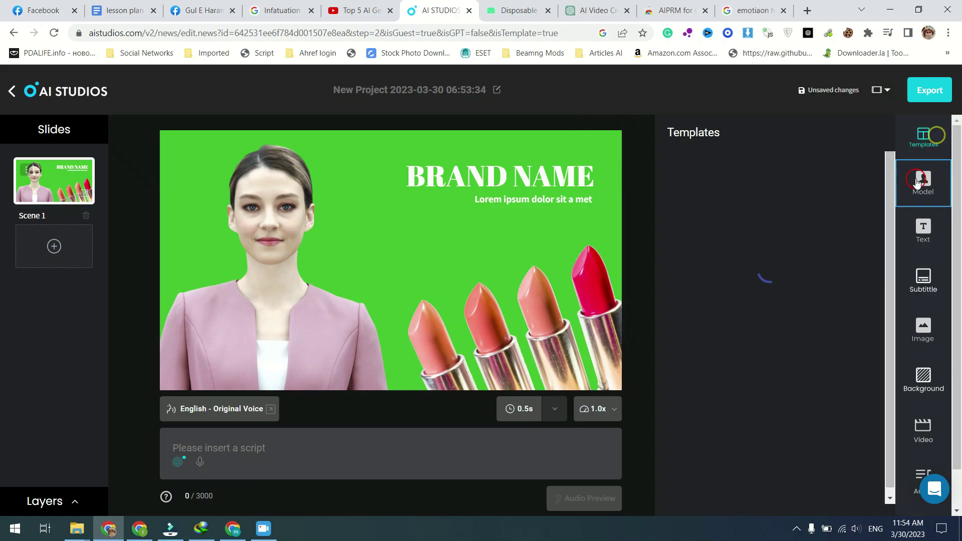
scroll(925, 281, "down", 1)
left_click(927, 385)
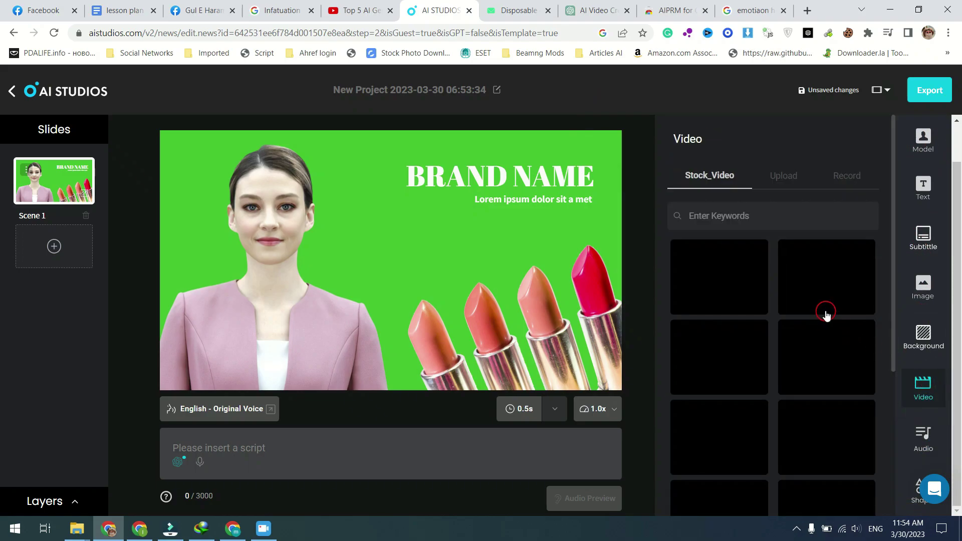
scroll(825, 291, "down", 4)
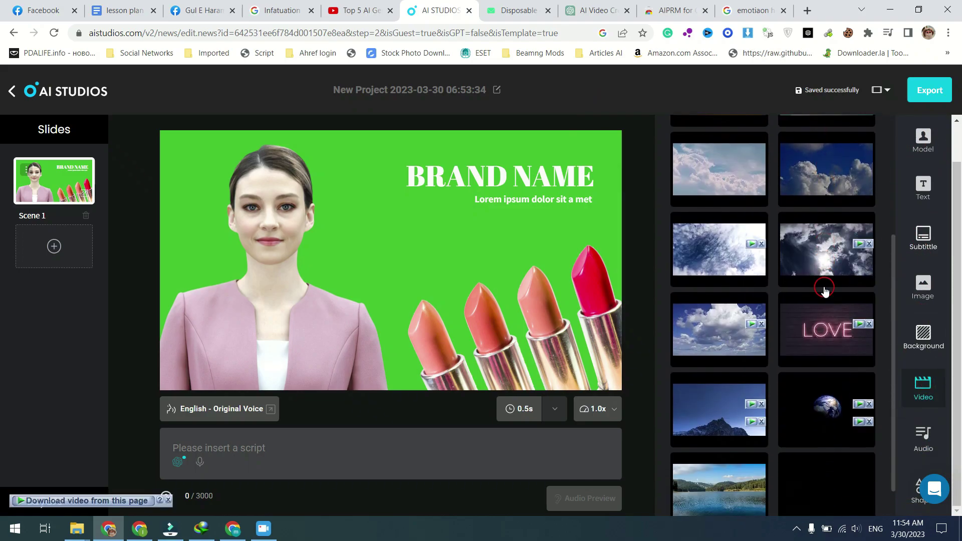
left_click(710, 264)
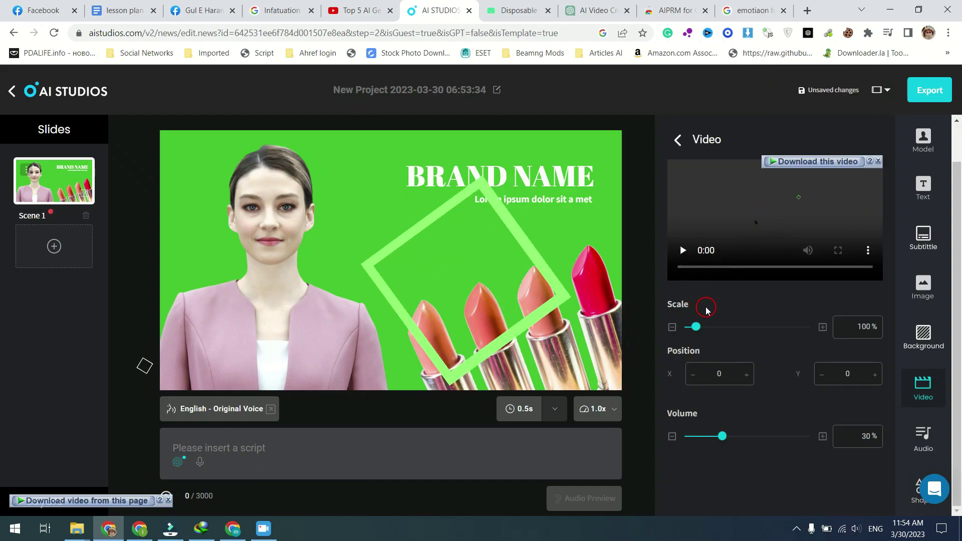
left_click_drag(427, 277, 472, 244)
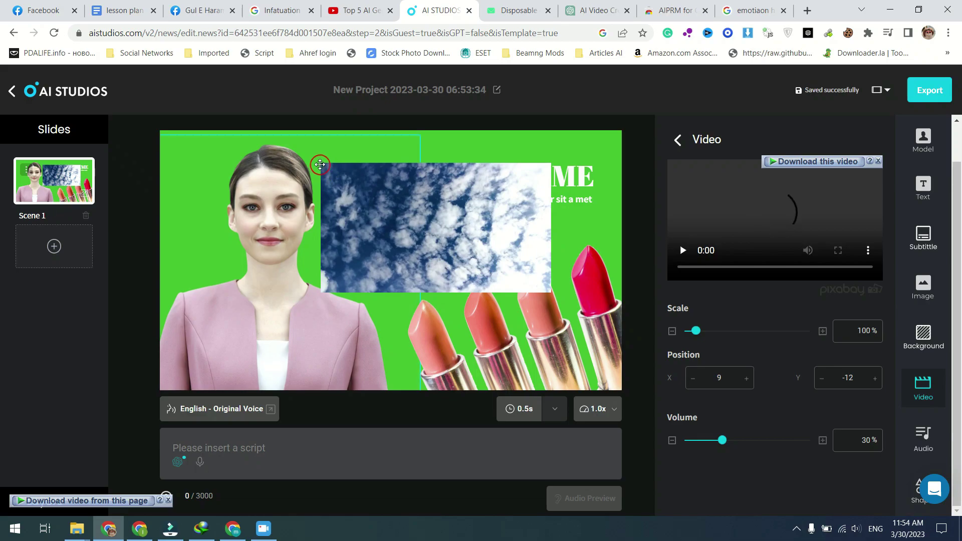
left_click_drag(323, 167, 398, 228)
left_click(923, 238)
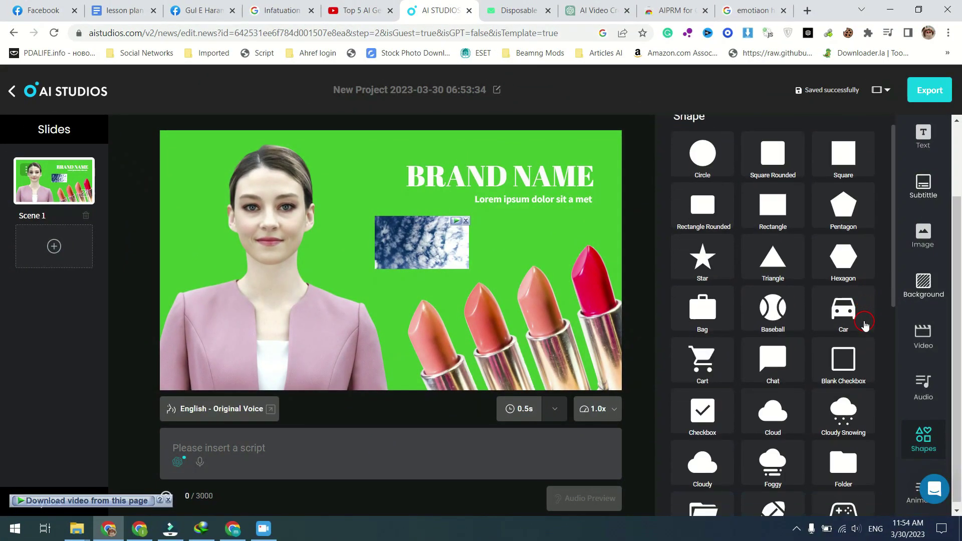
Add the white Cloudy Snowing shape at 59% scale beside the BRAND NAME heading.
left_click_drag(842, 311, 568, 299)
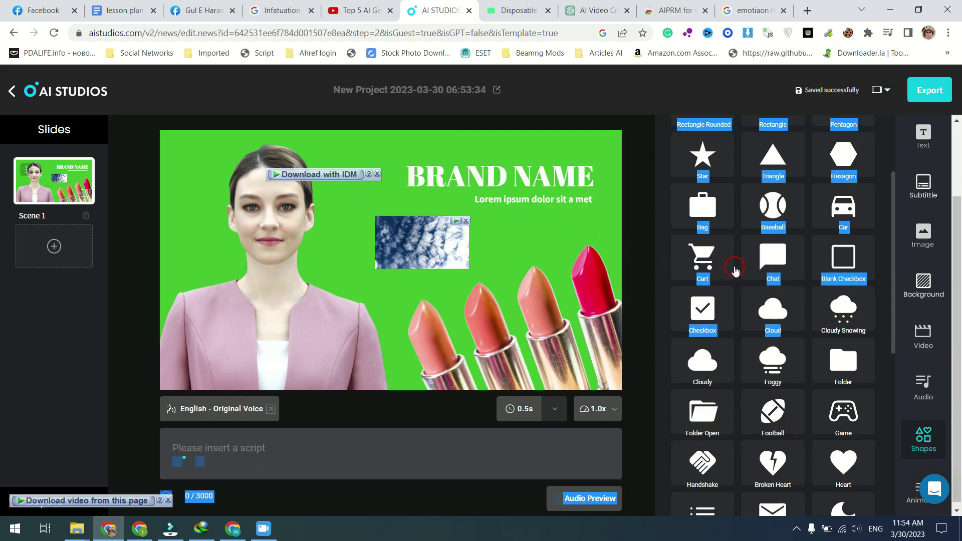
left_click(847, 316)
left_click_drag(373, 246, 338, 158)
left_click_drag(421, 229, 387, 193)
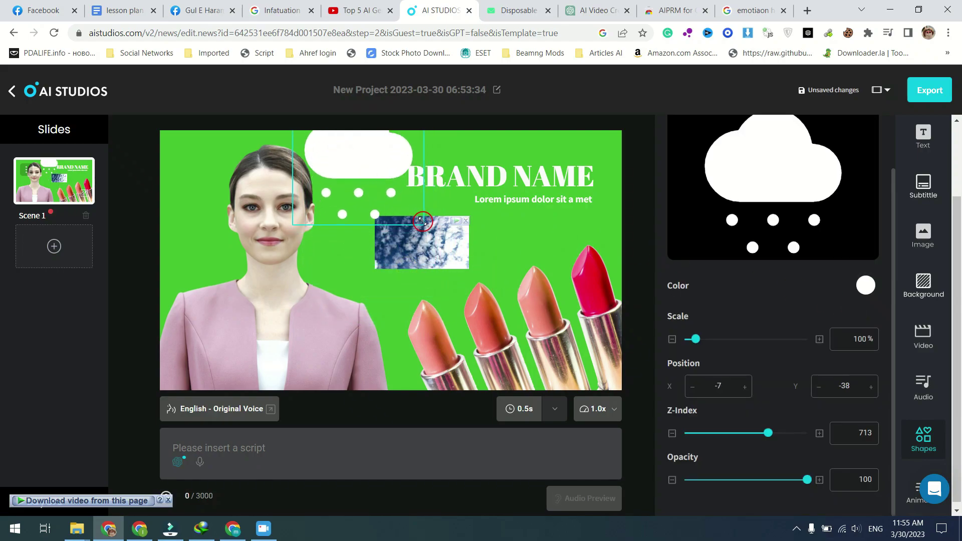
left_click_drag(355, 154, 385, 190)
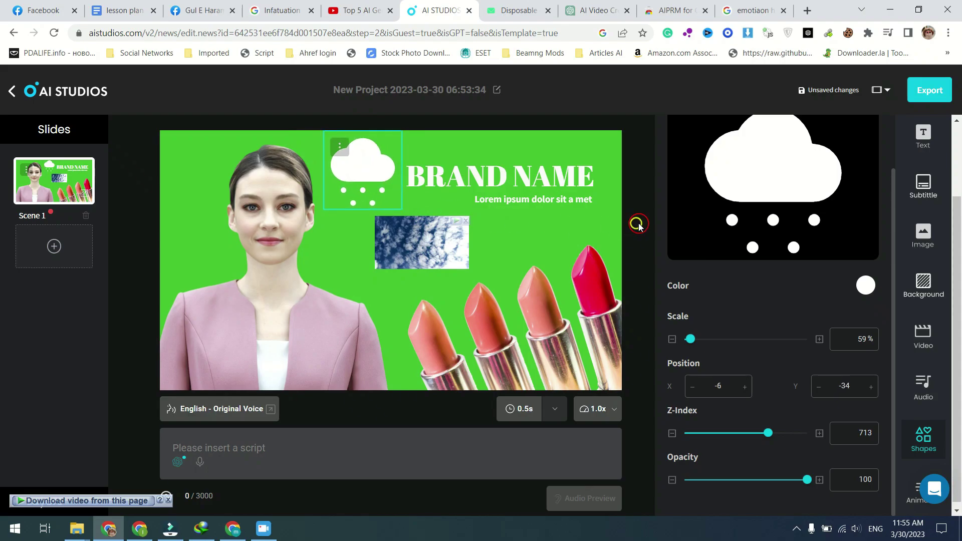
Try Left and Bottom entrance animations on the cloud shape, then start exporting.
left_click(912, 494)
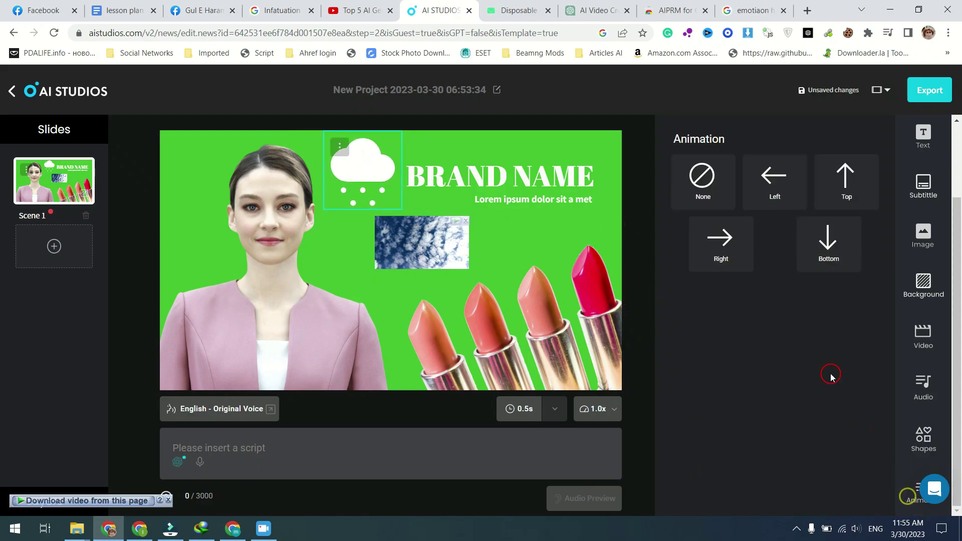
left_click(778, 197)
left_click(779, 197)
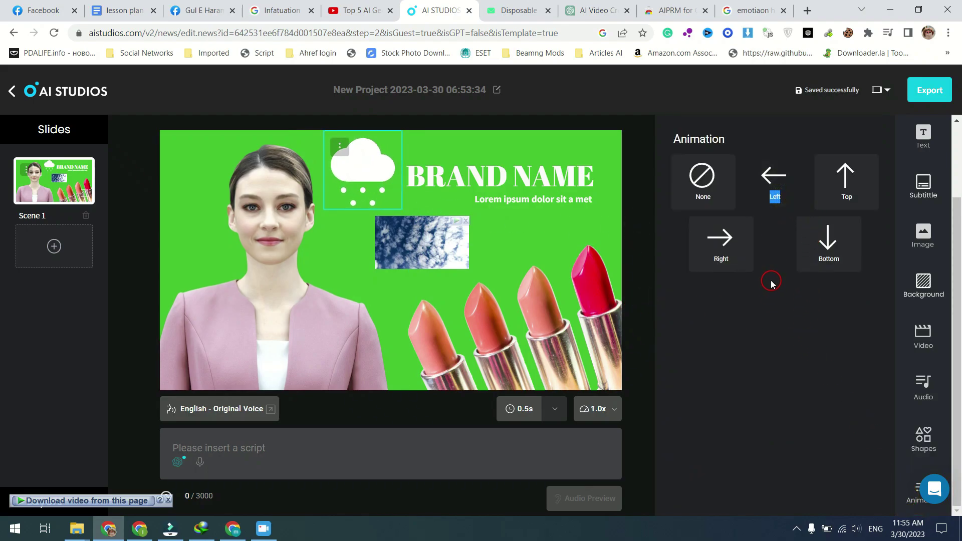
left_click(826, 249)
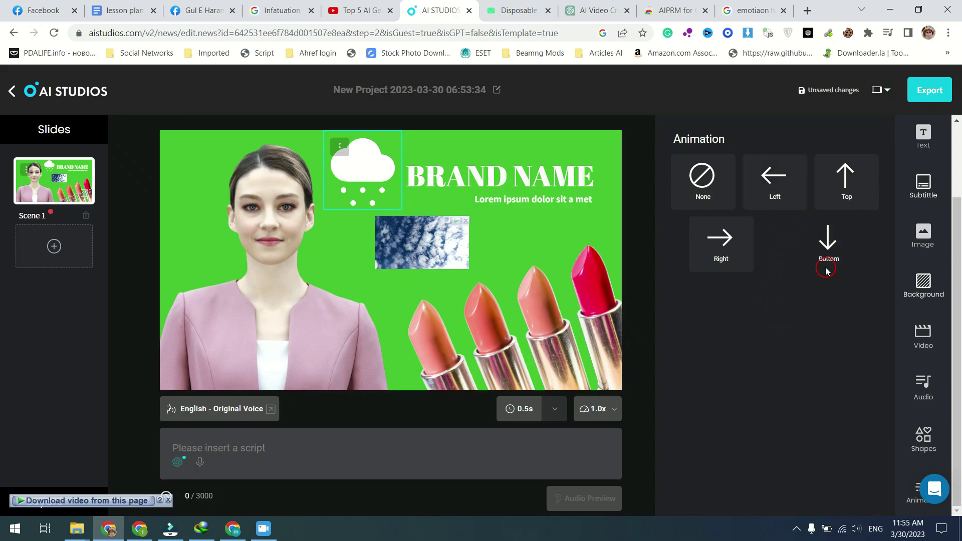
left_click(937, 89)
left_click(603, 90)
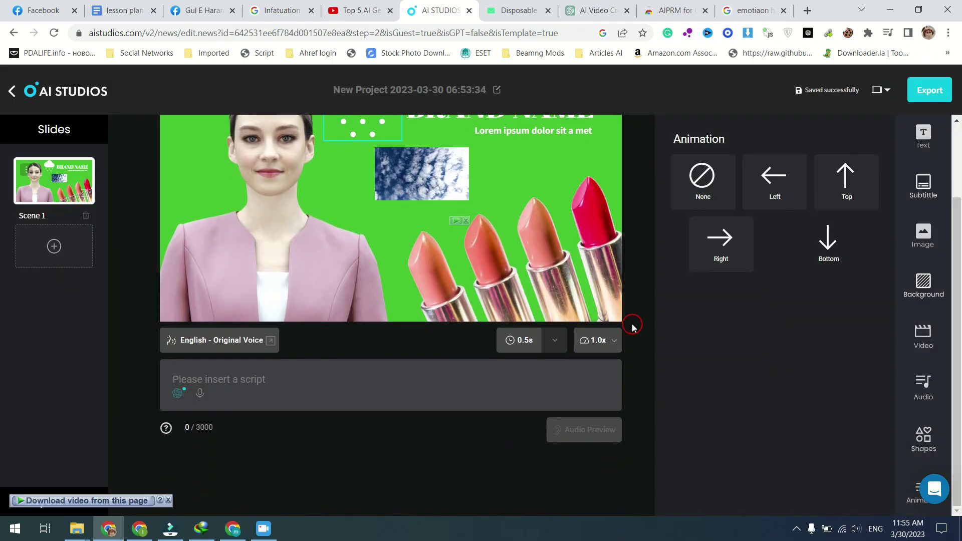